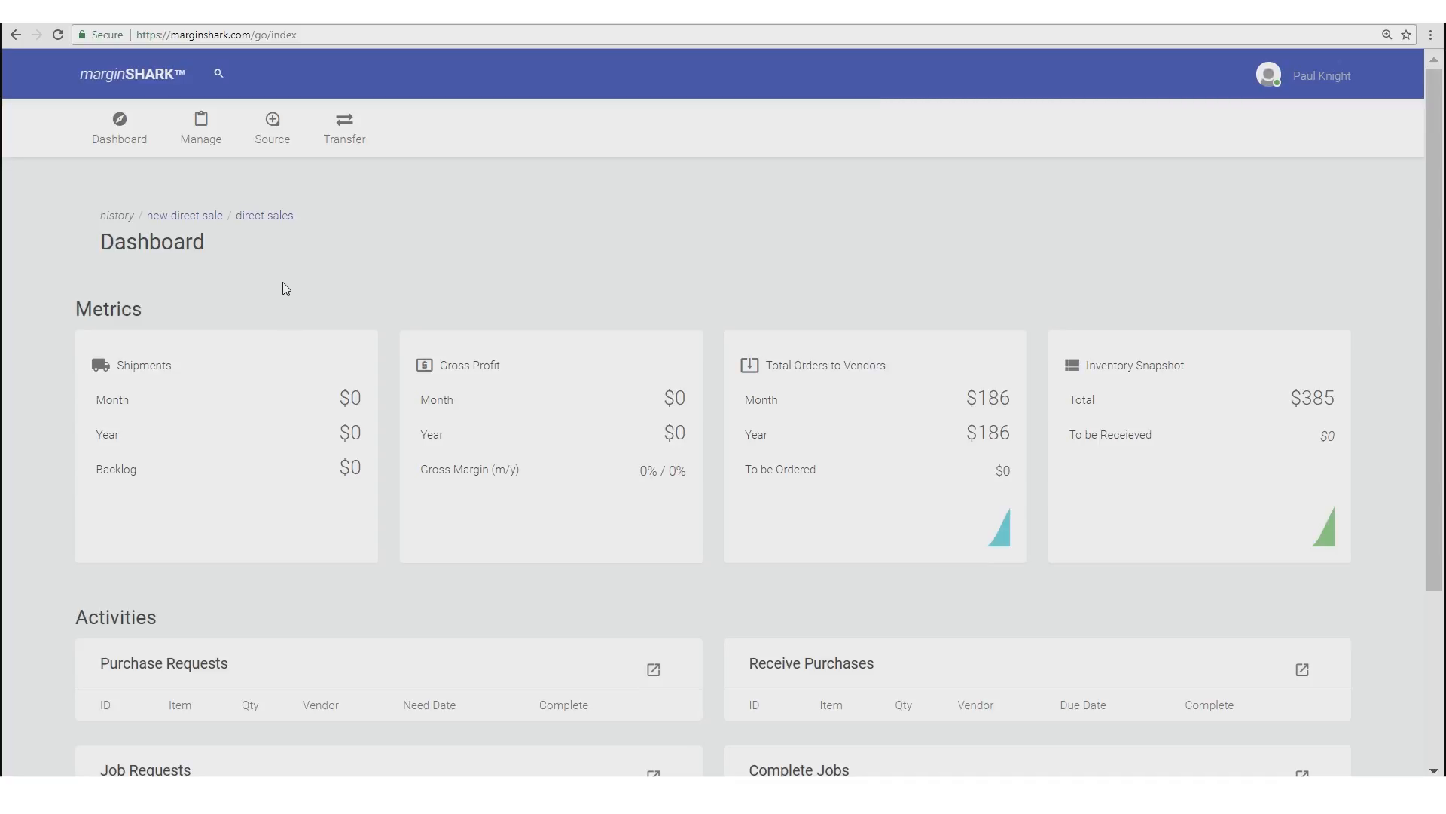
# - Show the Transfer menu's sale types, including Direct Sales, Website Sales and Amazon FBA Sales
pyautogui.click(342, 143)
pyautogui.scroll(-2, 461, 277)
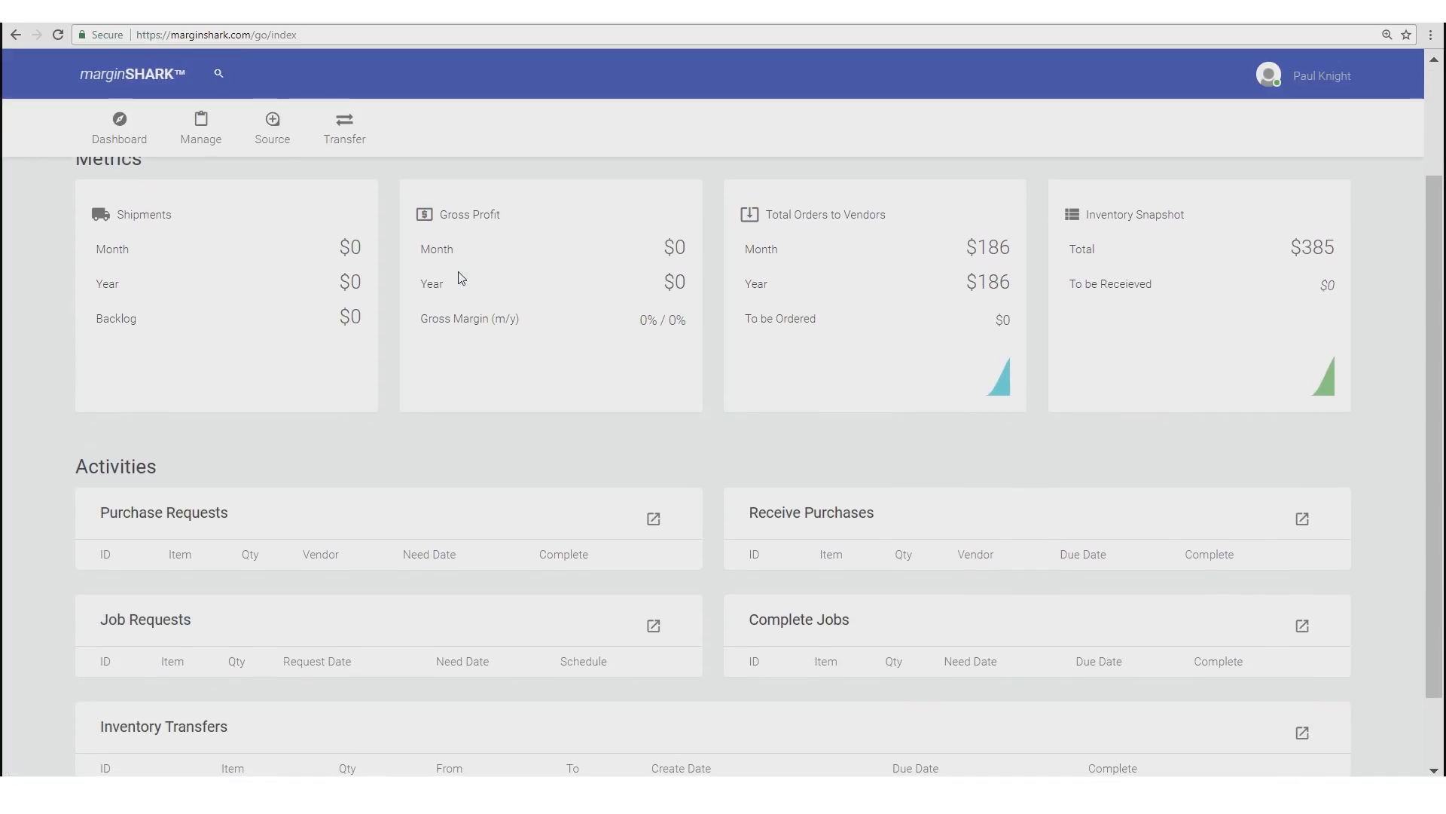
pyautogui.scroll(-1, 422, 347)
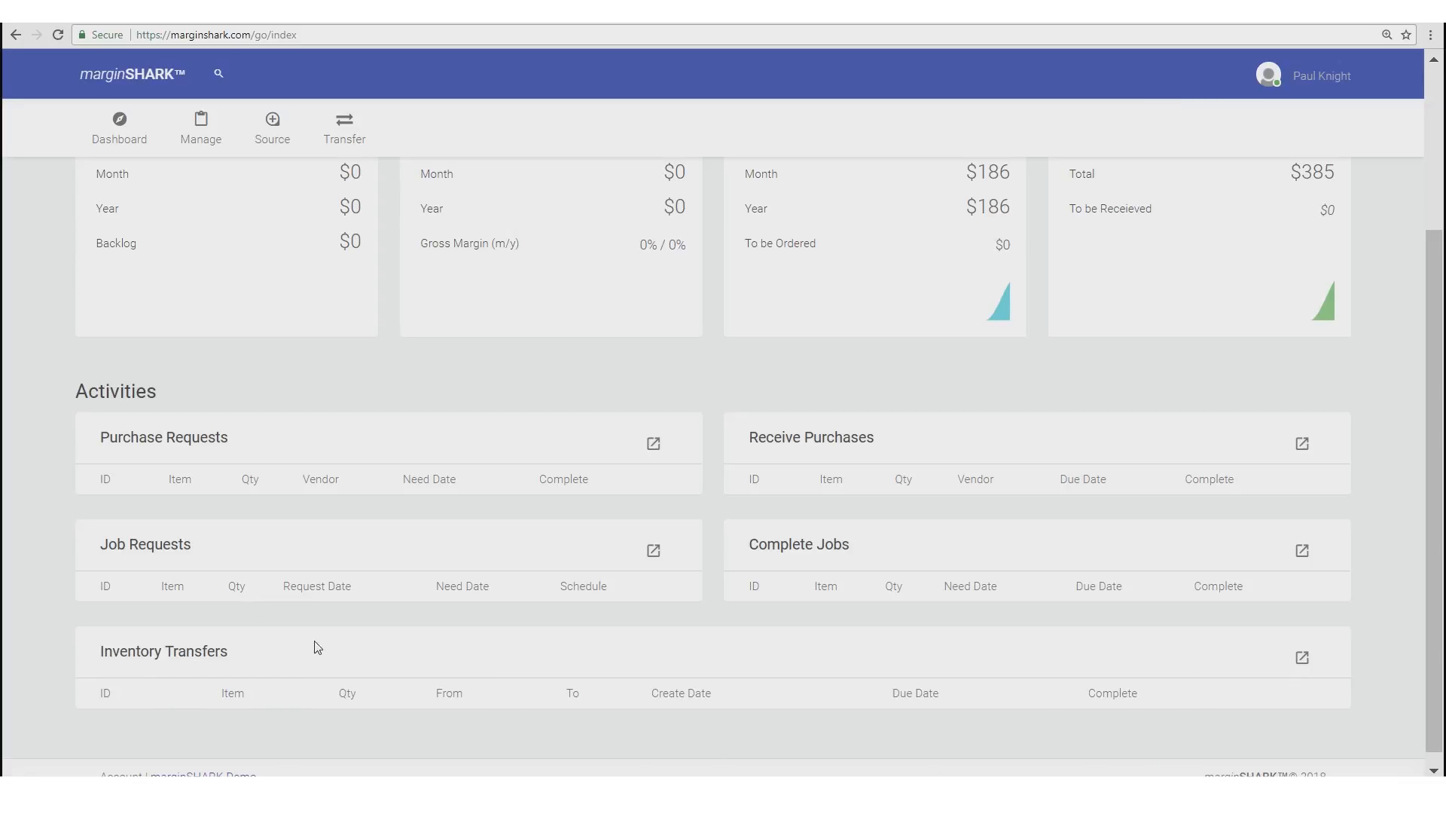
pyautogui.scroll(3, 368, 595)
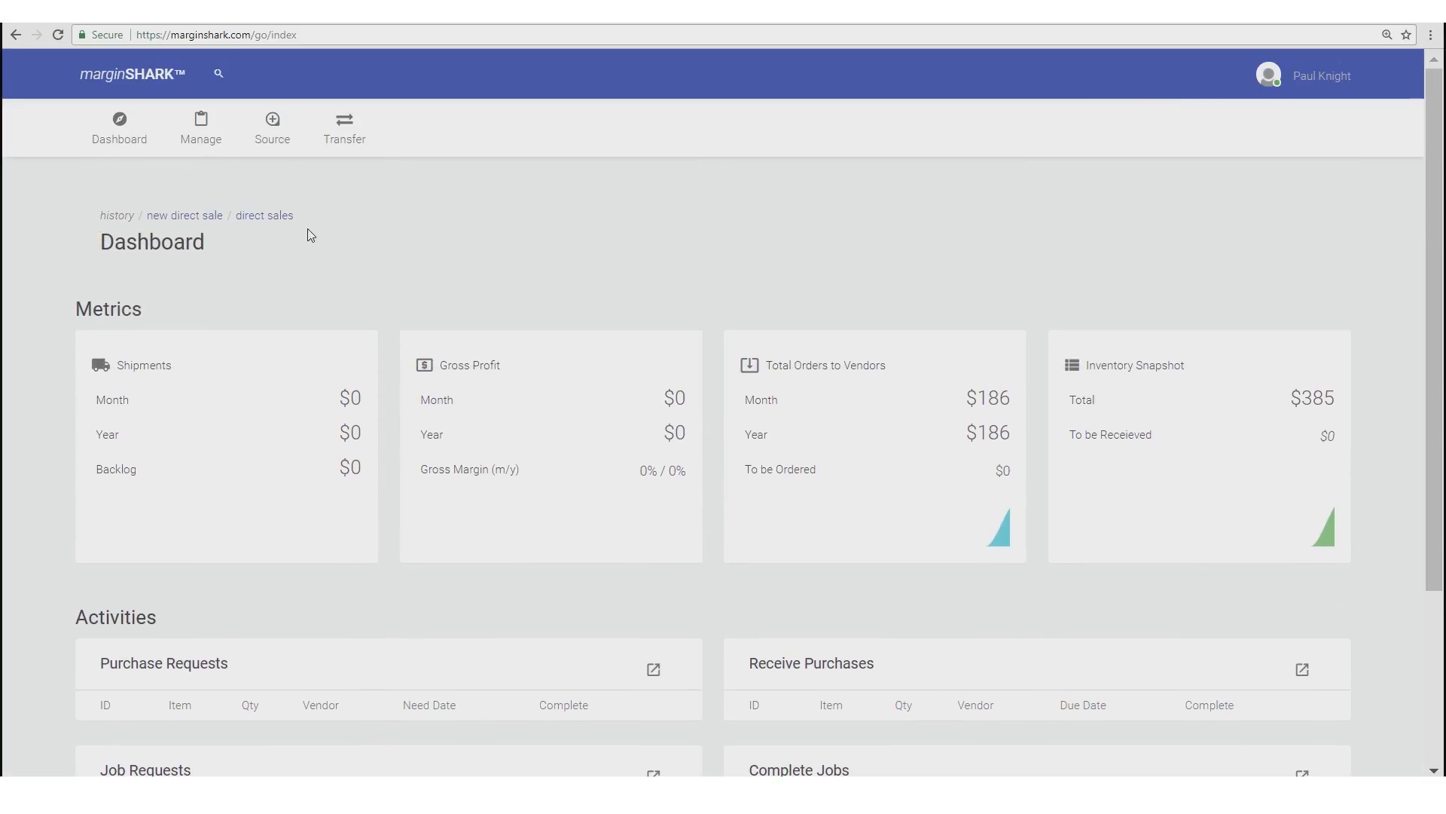
pyautogui.moveTo(341, 149)
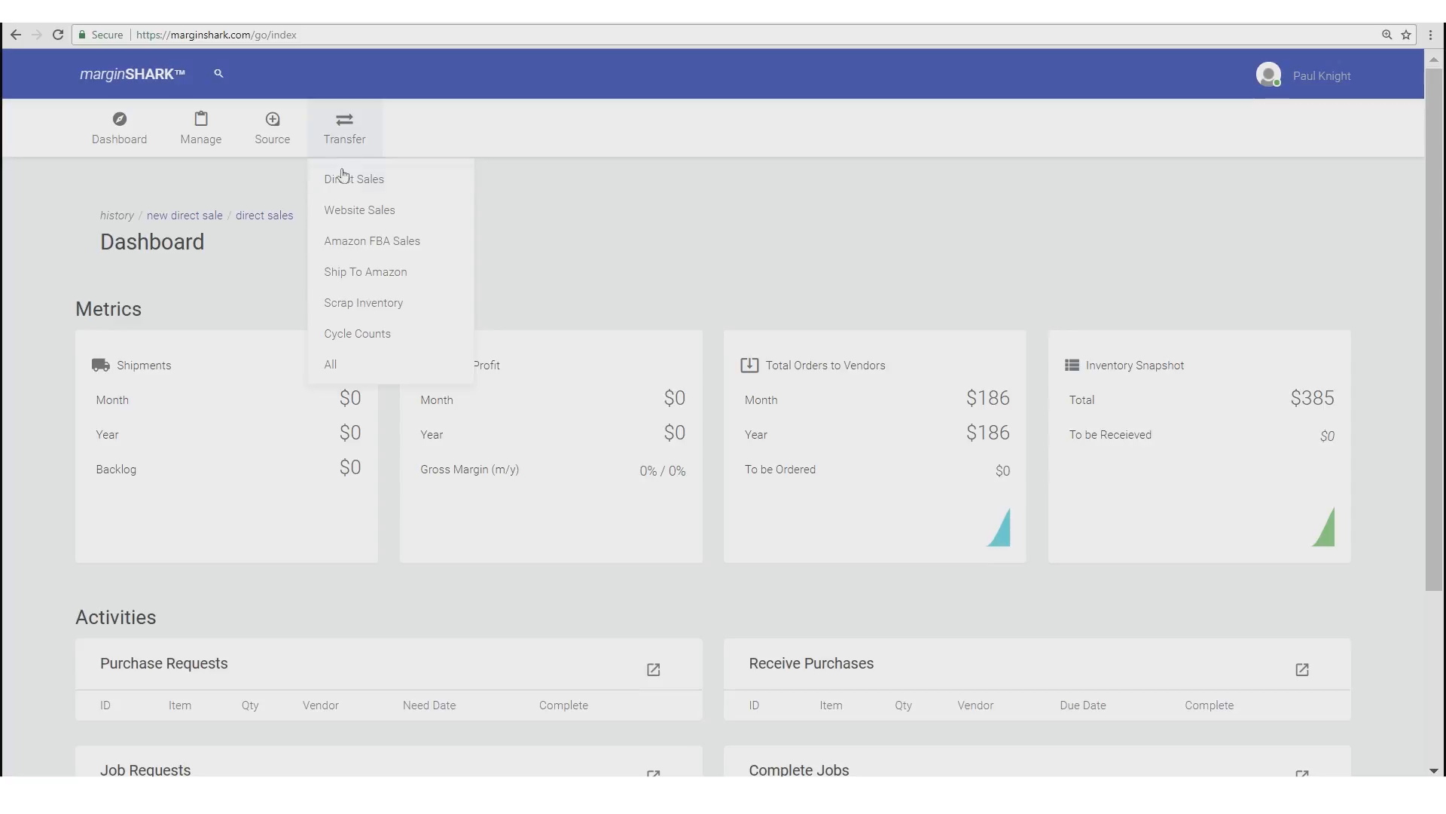
# - Start a new direct sale for item 100232 : Mountain Bike, XL, found by searching 'moun'
pyautogui.click(343, 181)
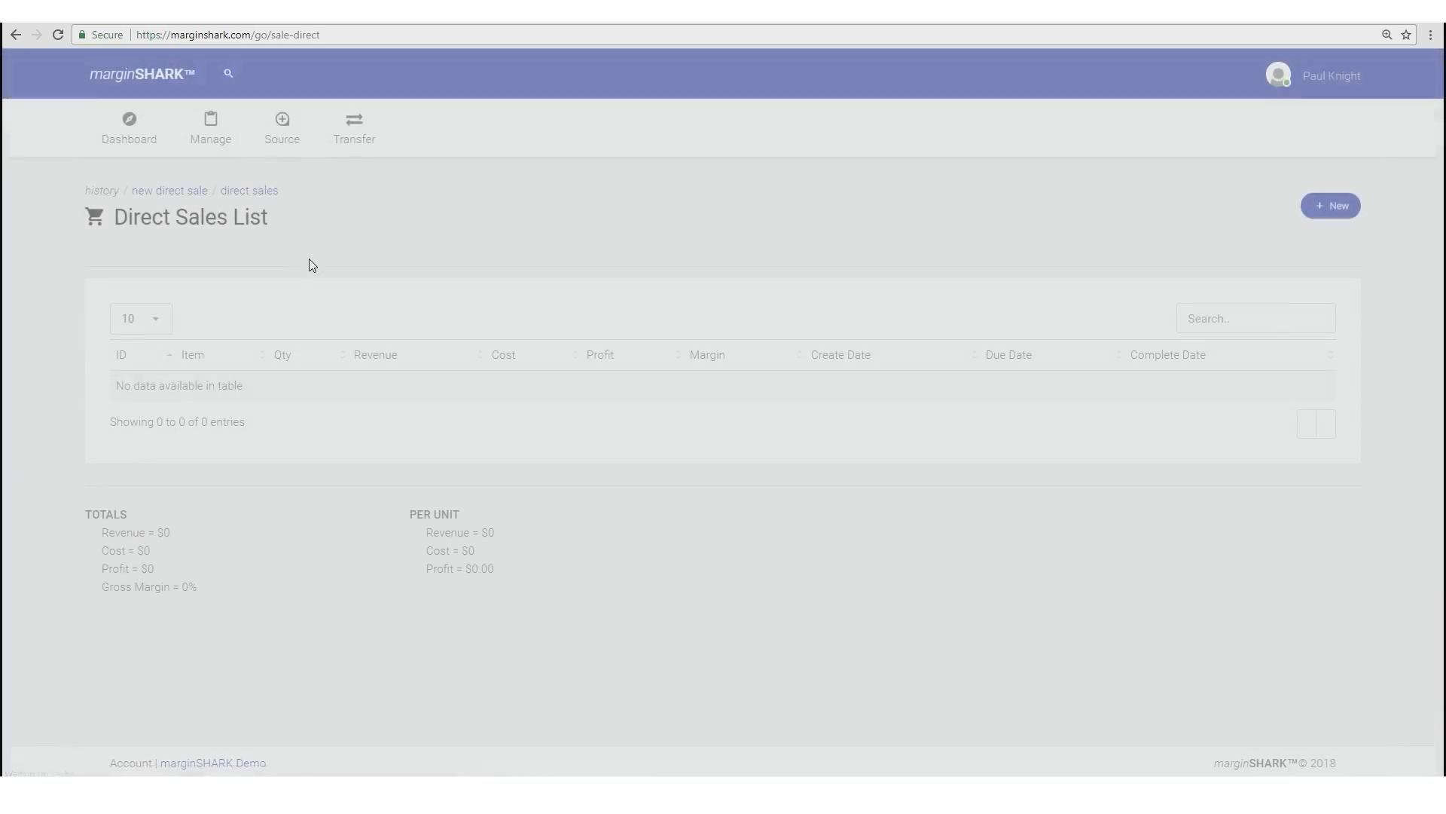
pyautogui.click(1334, 216)
pyautogui.click(223, 372)
pyautogui.write('moun')
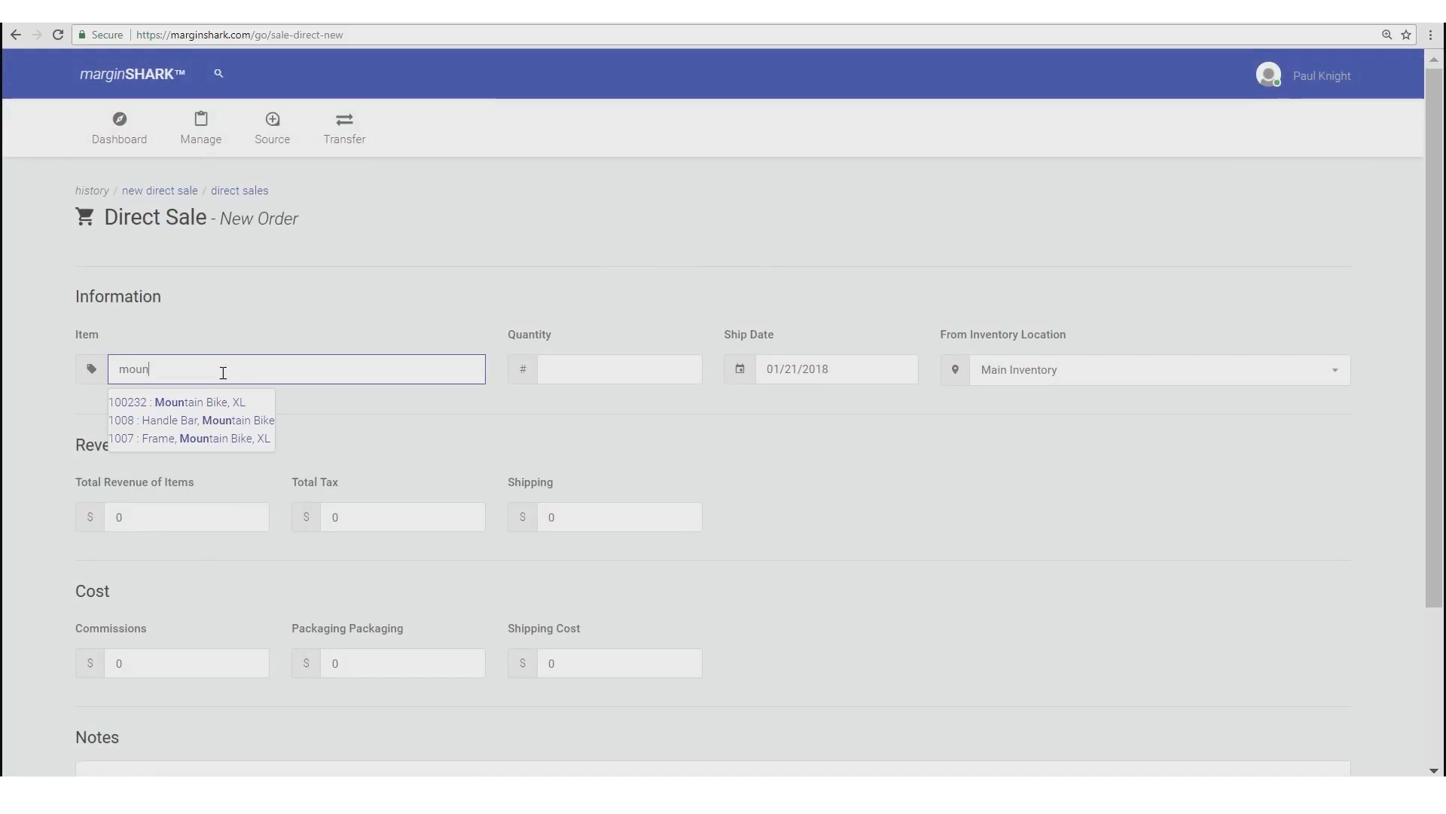
pyautogui.click(235, 401)
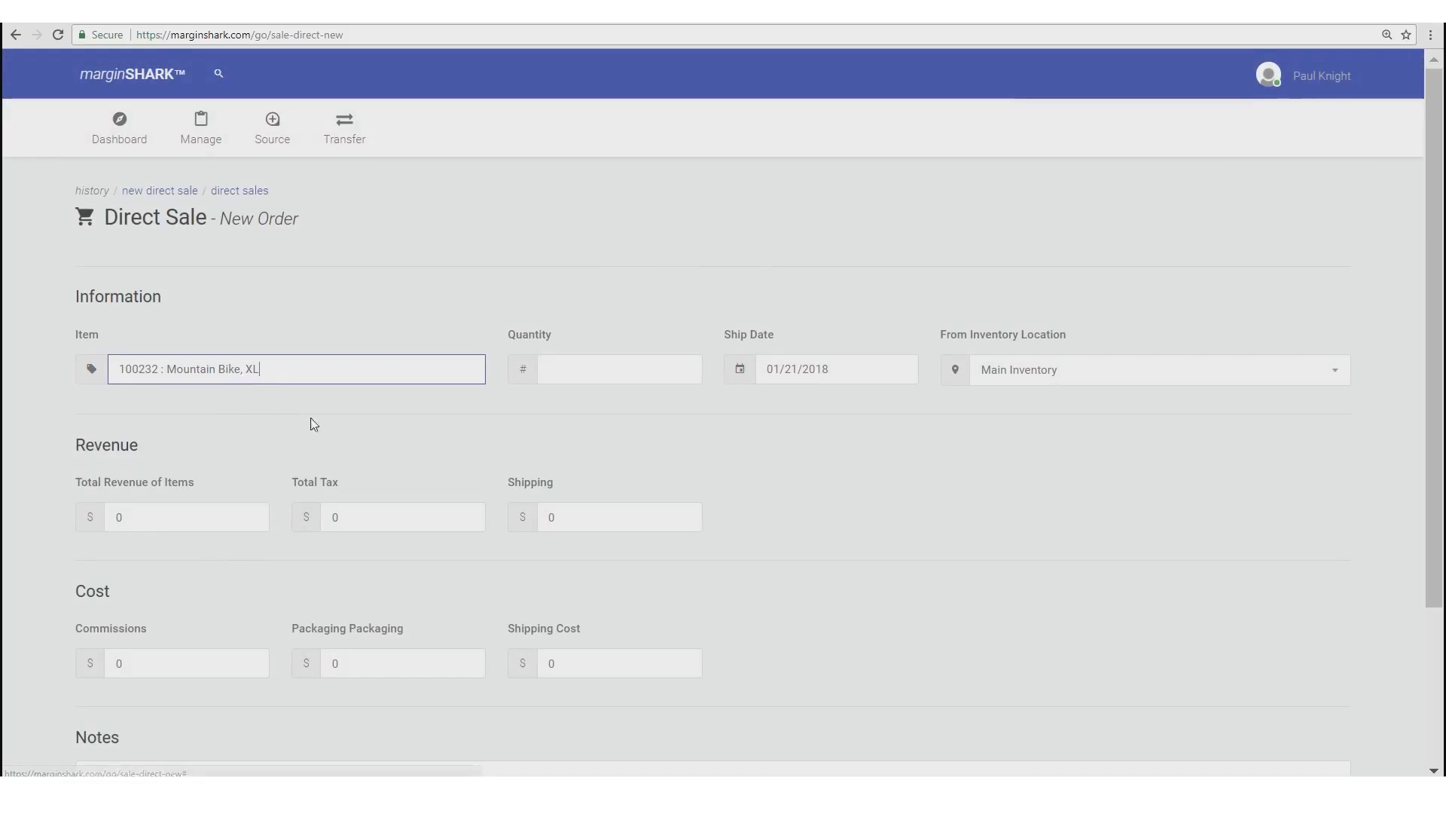
# - Set quantity 2, ship date 01/23/2018, and Main Inventory as the source location
pyautogui.click(578, 372)
pyautogui.write('2')
pyautogui.click(784, 373)
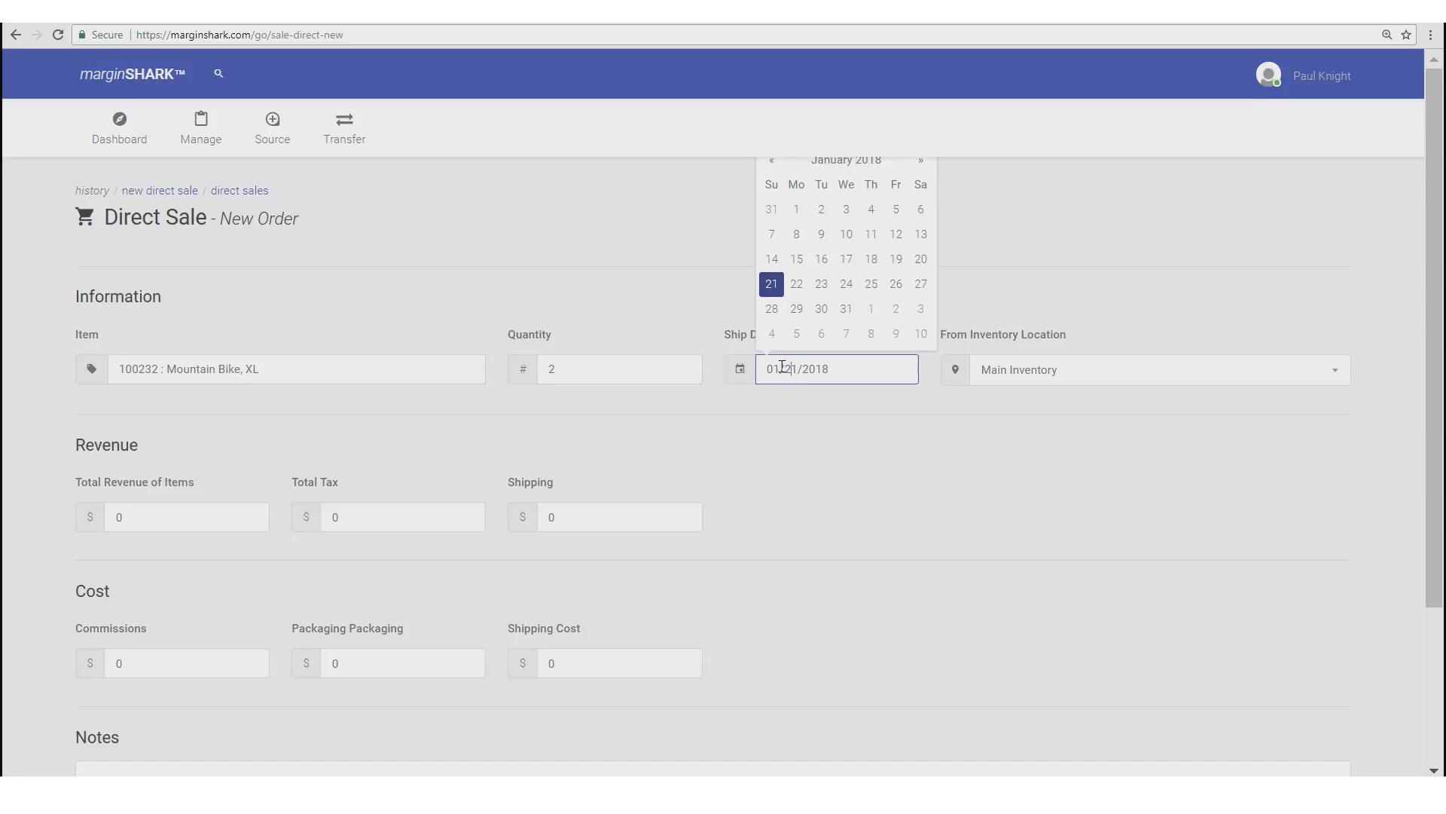
pyautogui.click(821, 284)
pyautogui.click(659, 304)
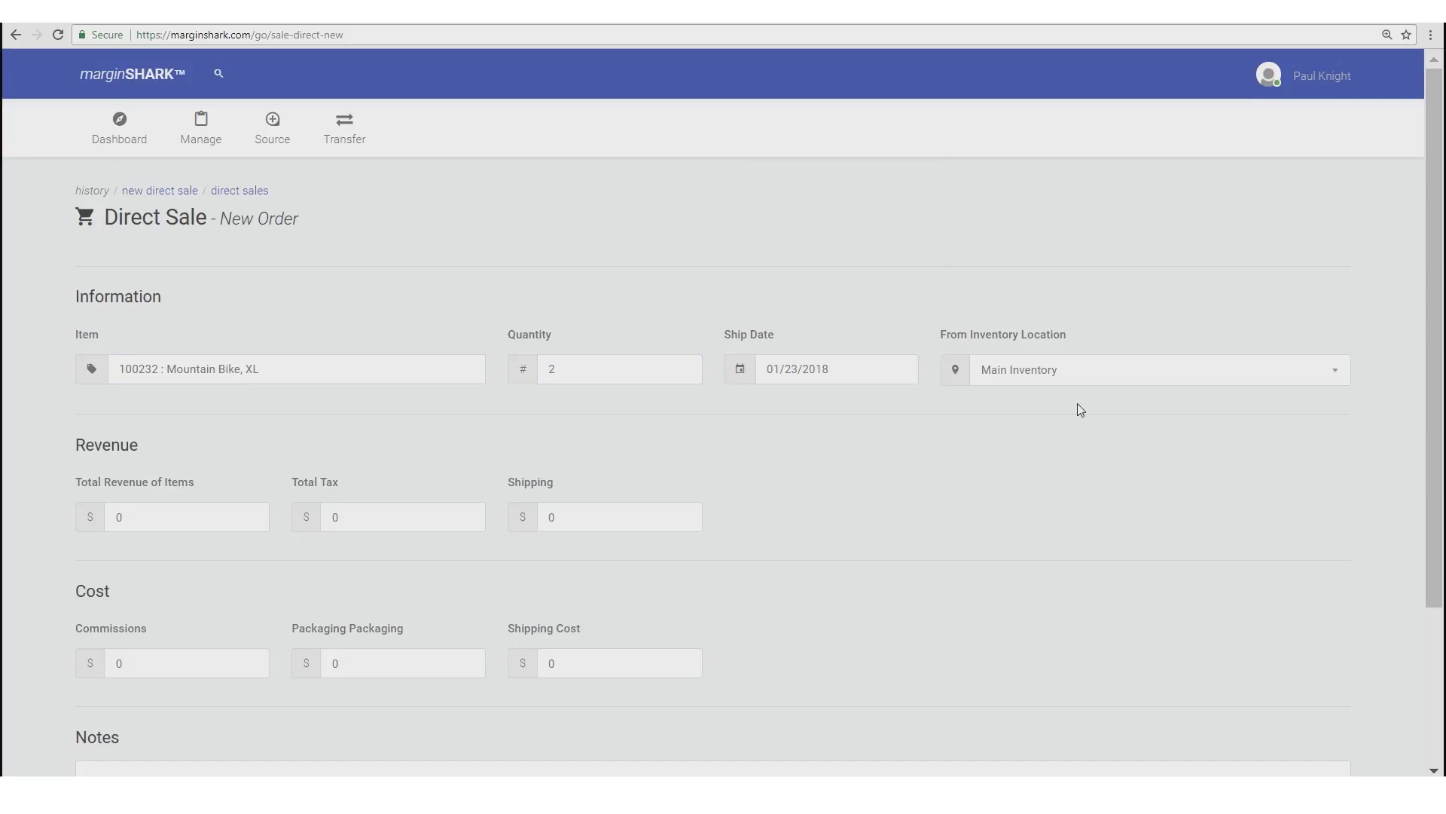
pyautogui.click(1036, 378)
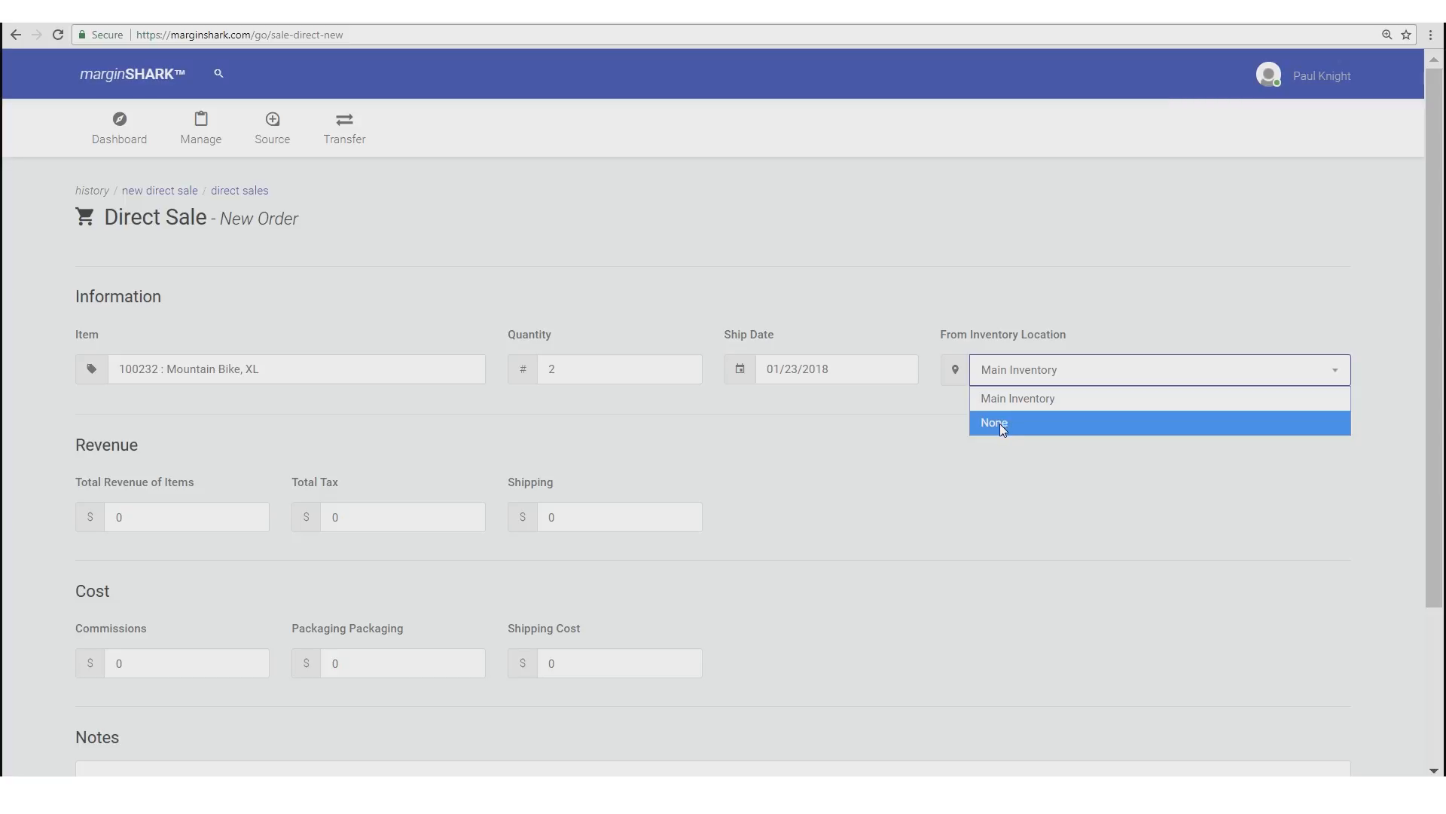
pyautogui.click(915, 434)
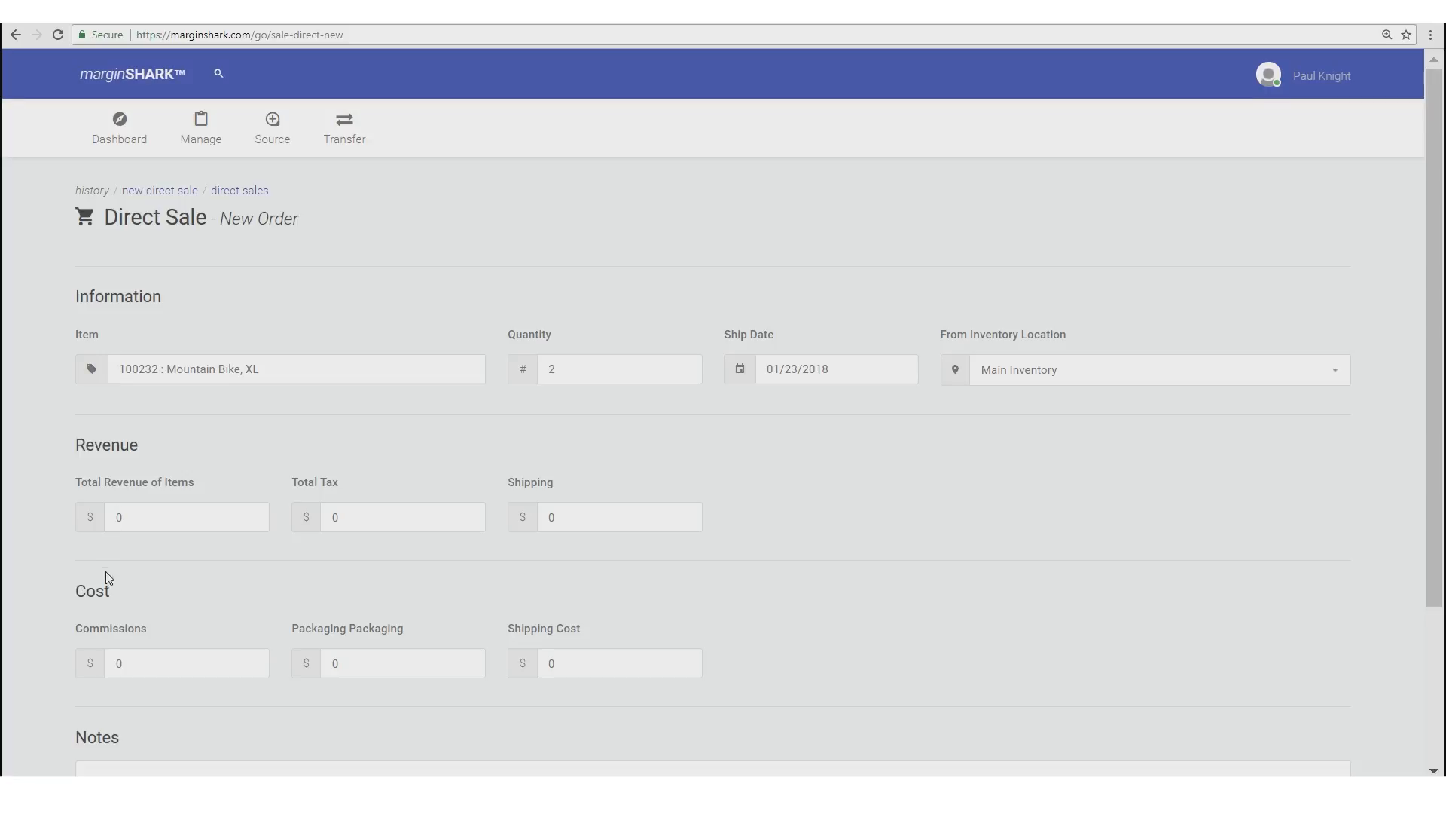
# - Enter total revenue 654.00, tax 23.99 and customer shipping 24.00
pyautogui.moveTo(113, 491)
pyautogui.click(111, 515)
pyautogui.moveTo(111, 489)
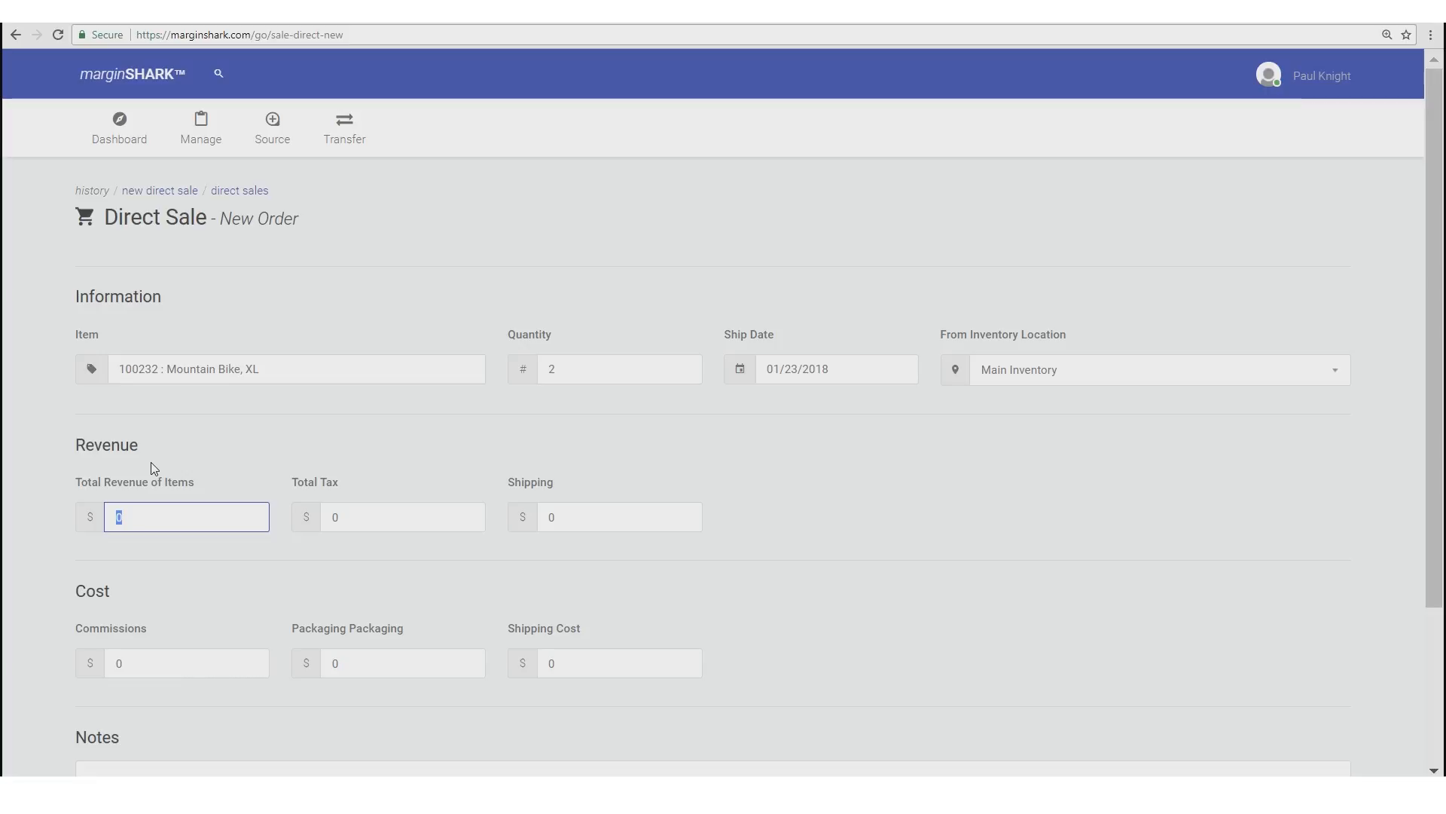
pyautogui.write('654.00')
pyautogui.click(383, 514)
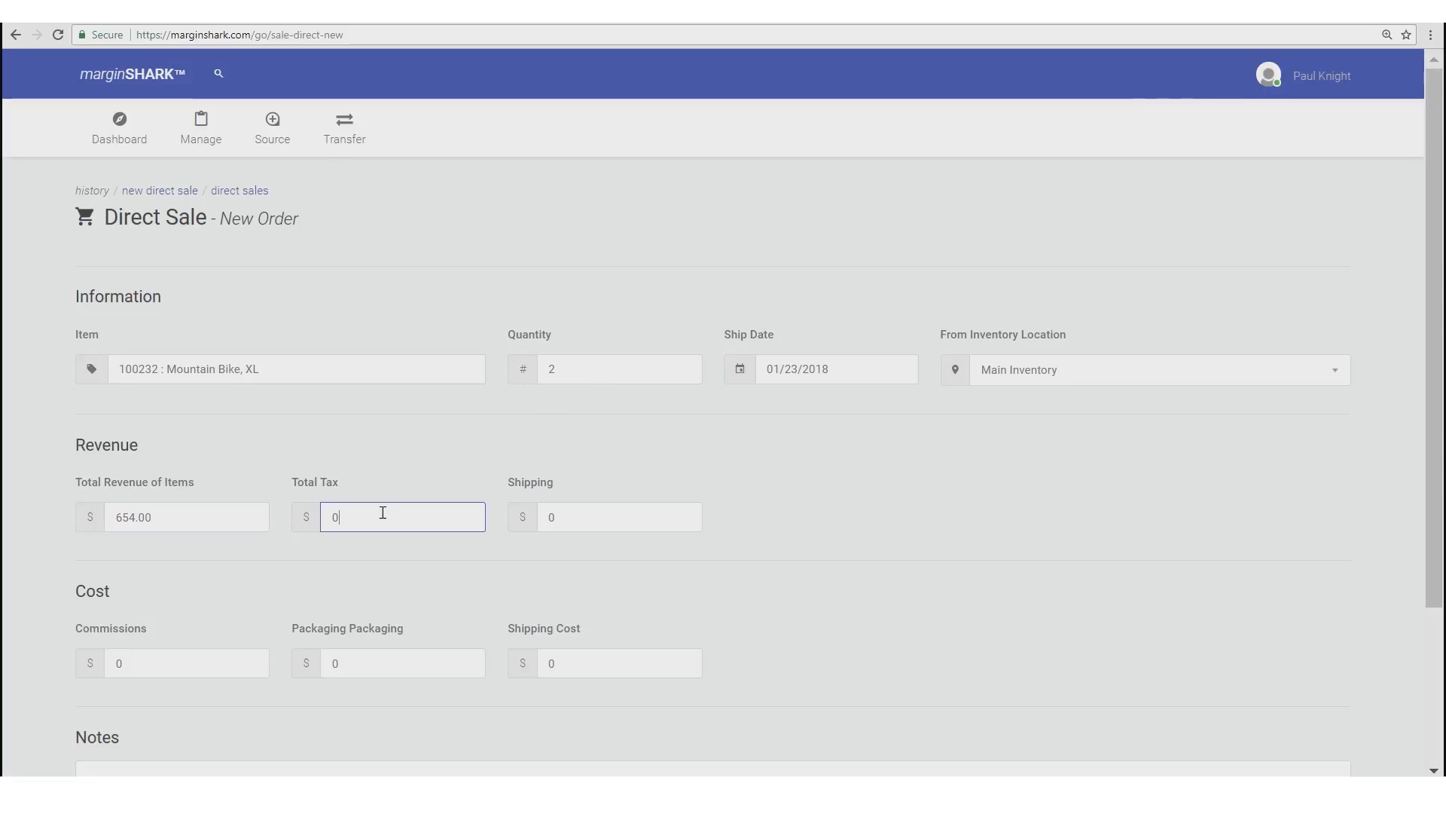
pyautogui.write('23.99')
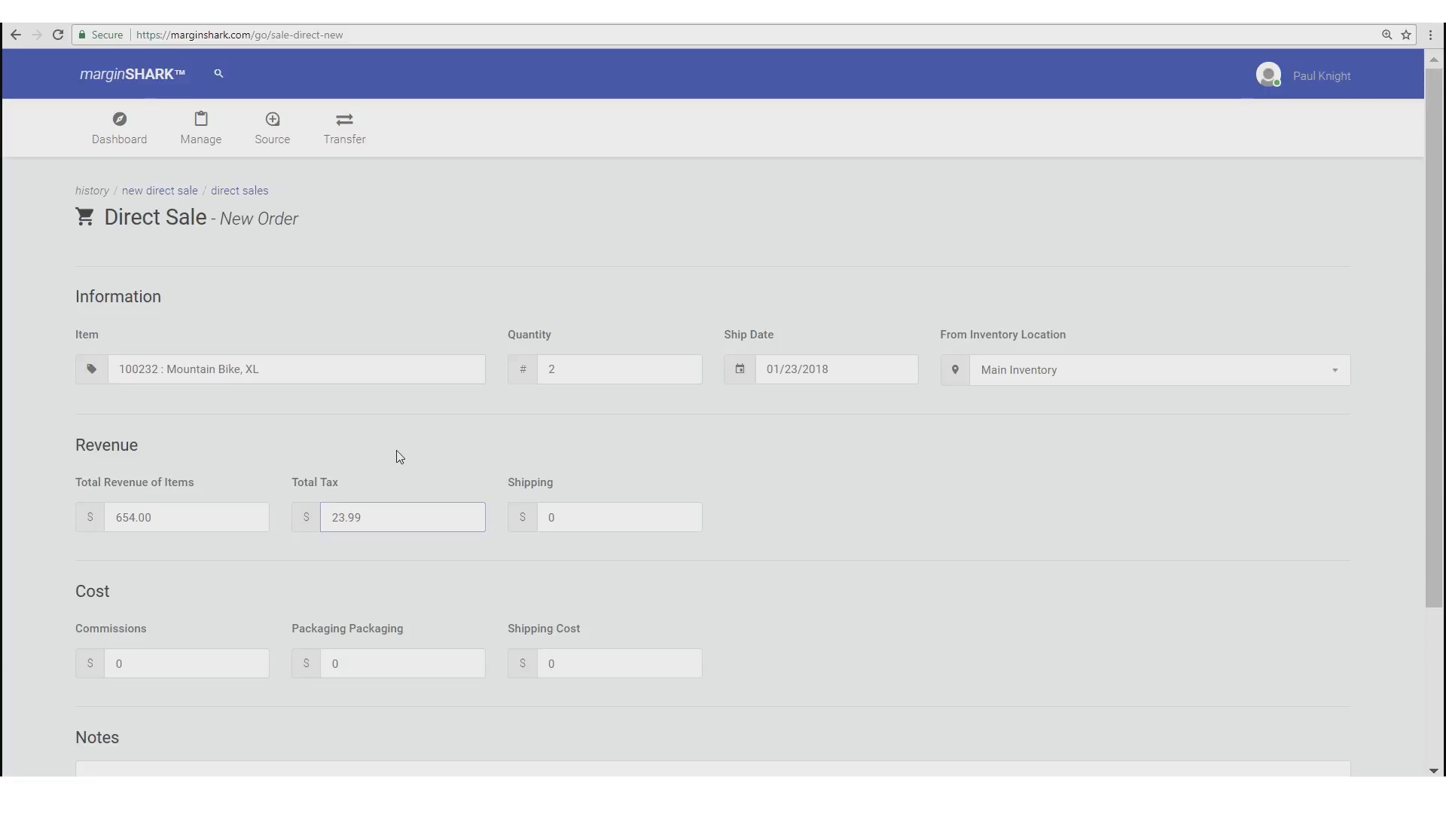
pyautogui.click(550, 516)
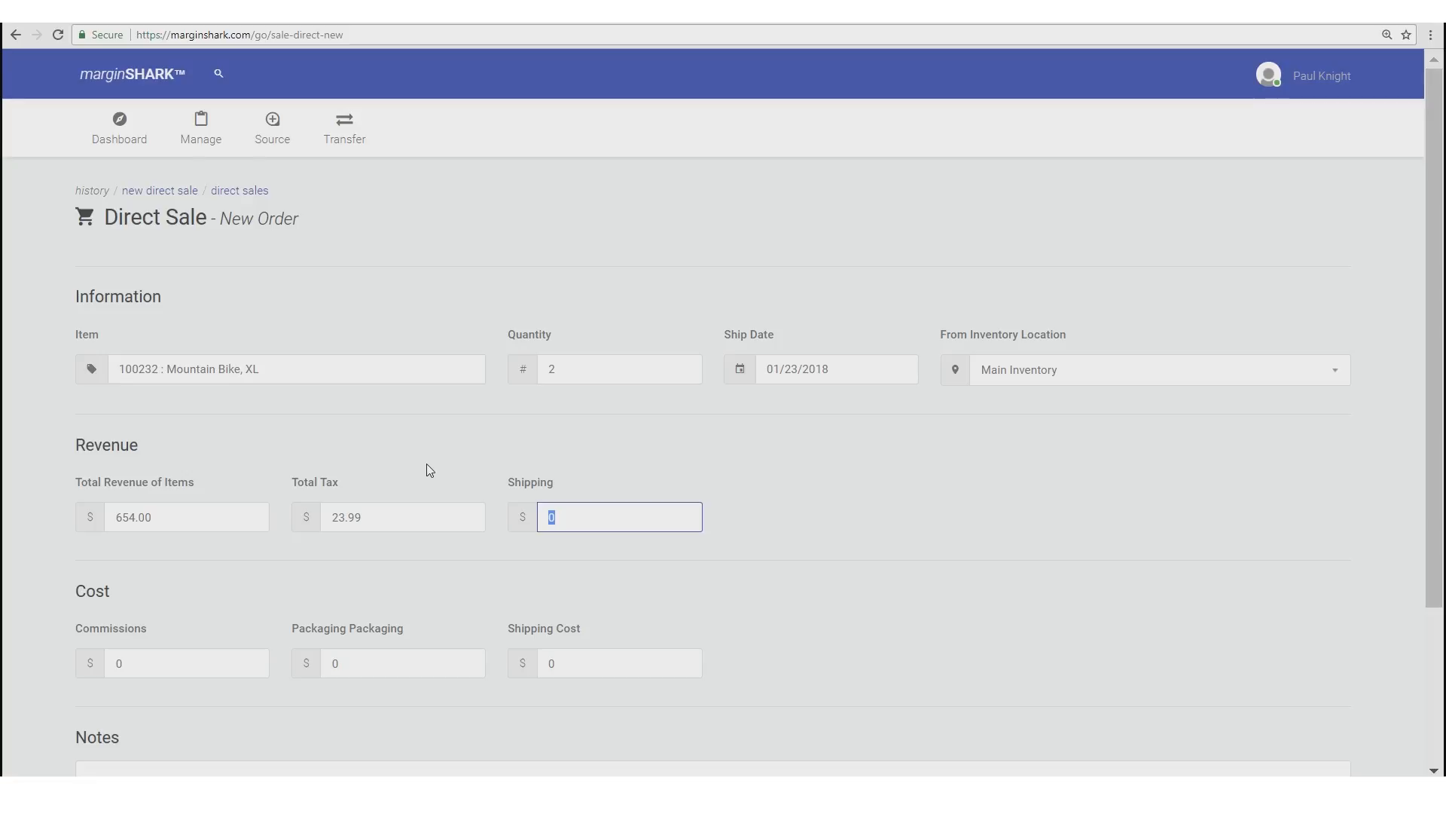
pyautogui.write('24.00')
# - Enter costs of 25.00 commissions and 10.00 packaging
pyautogui.click(134, 659)
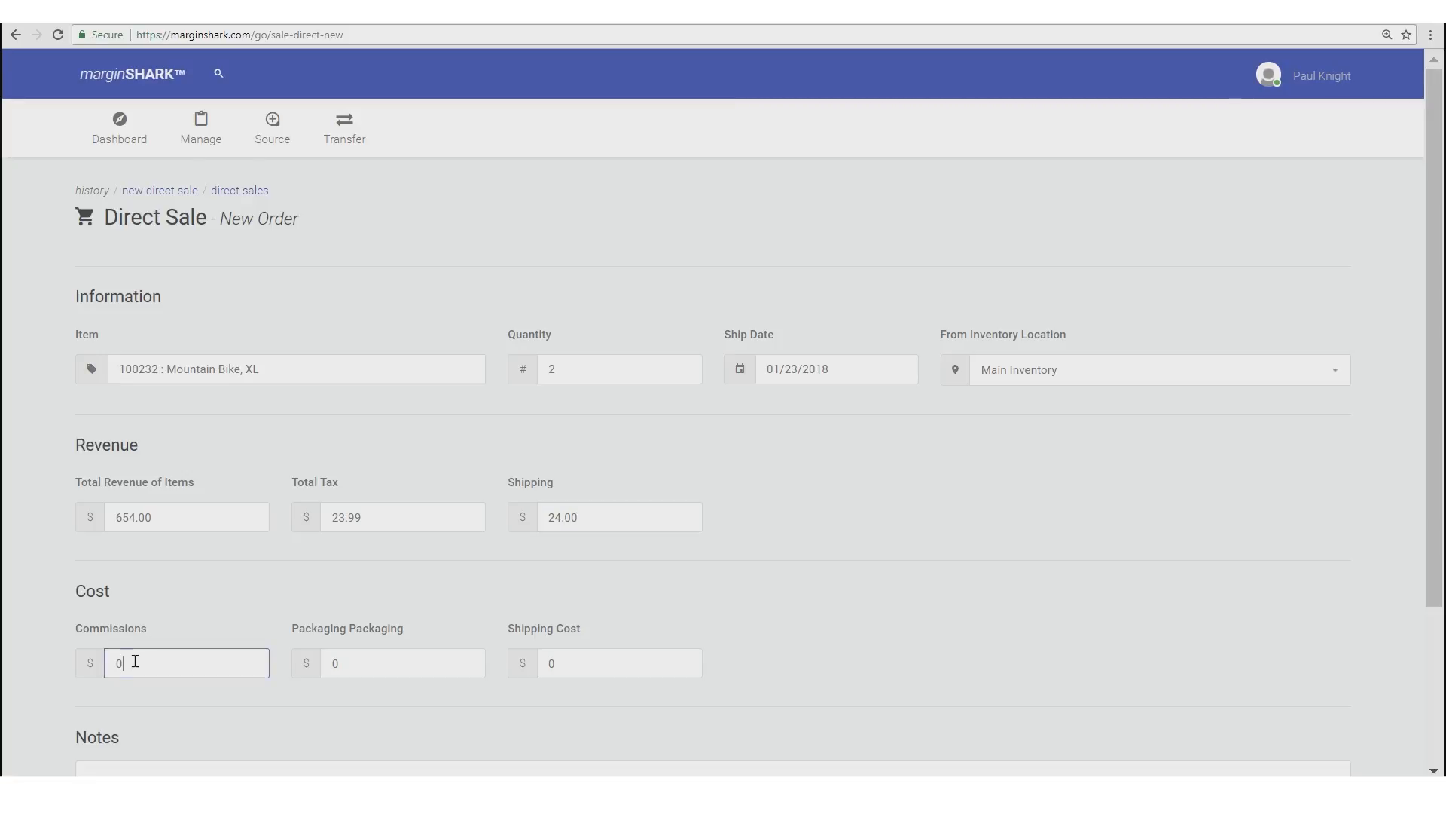
pyautogui.write('25.00')
pyautogui.click(346, 582)
pyautogui.click(367, 663)
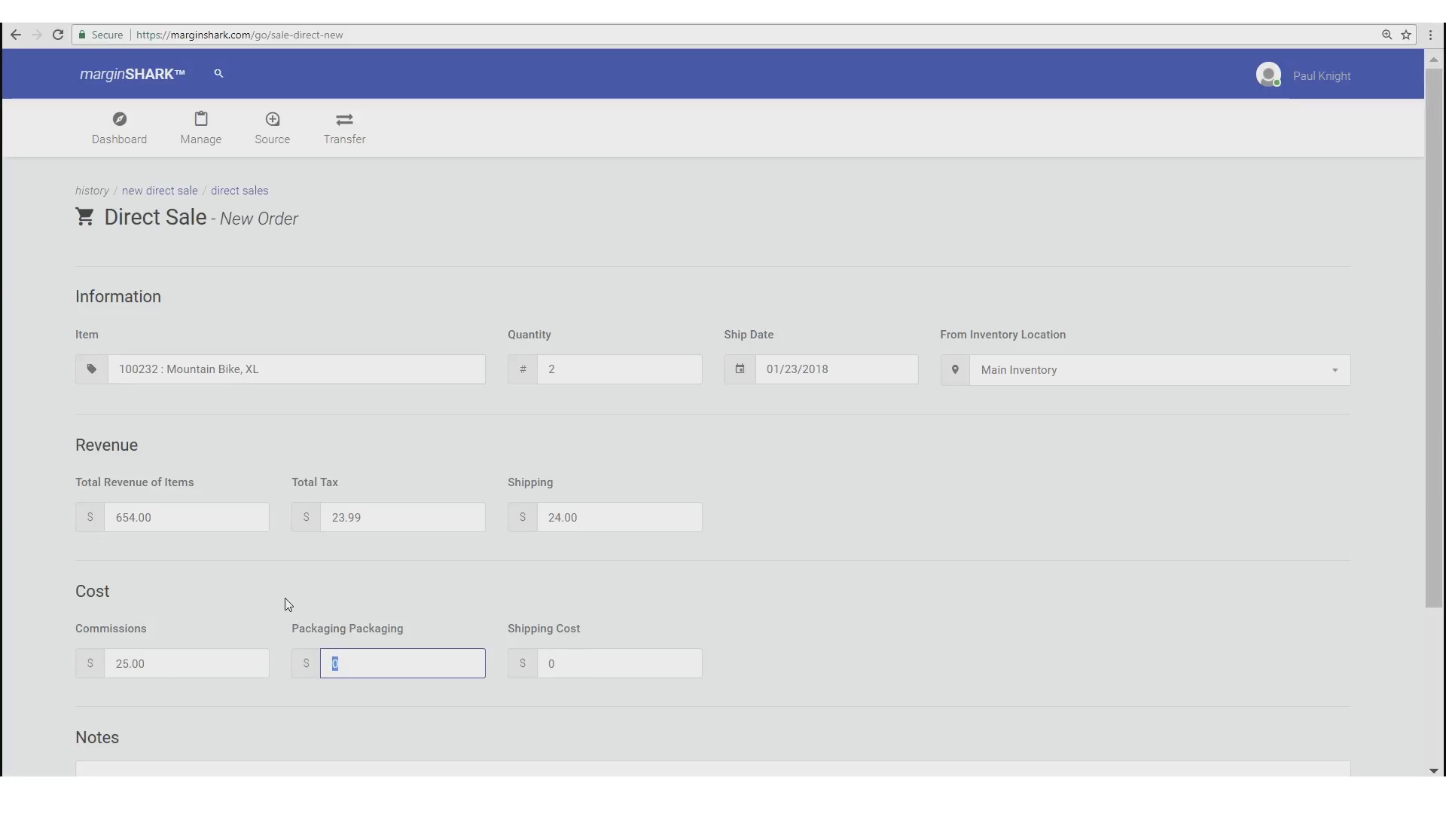
pyautogui.write('10.00')
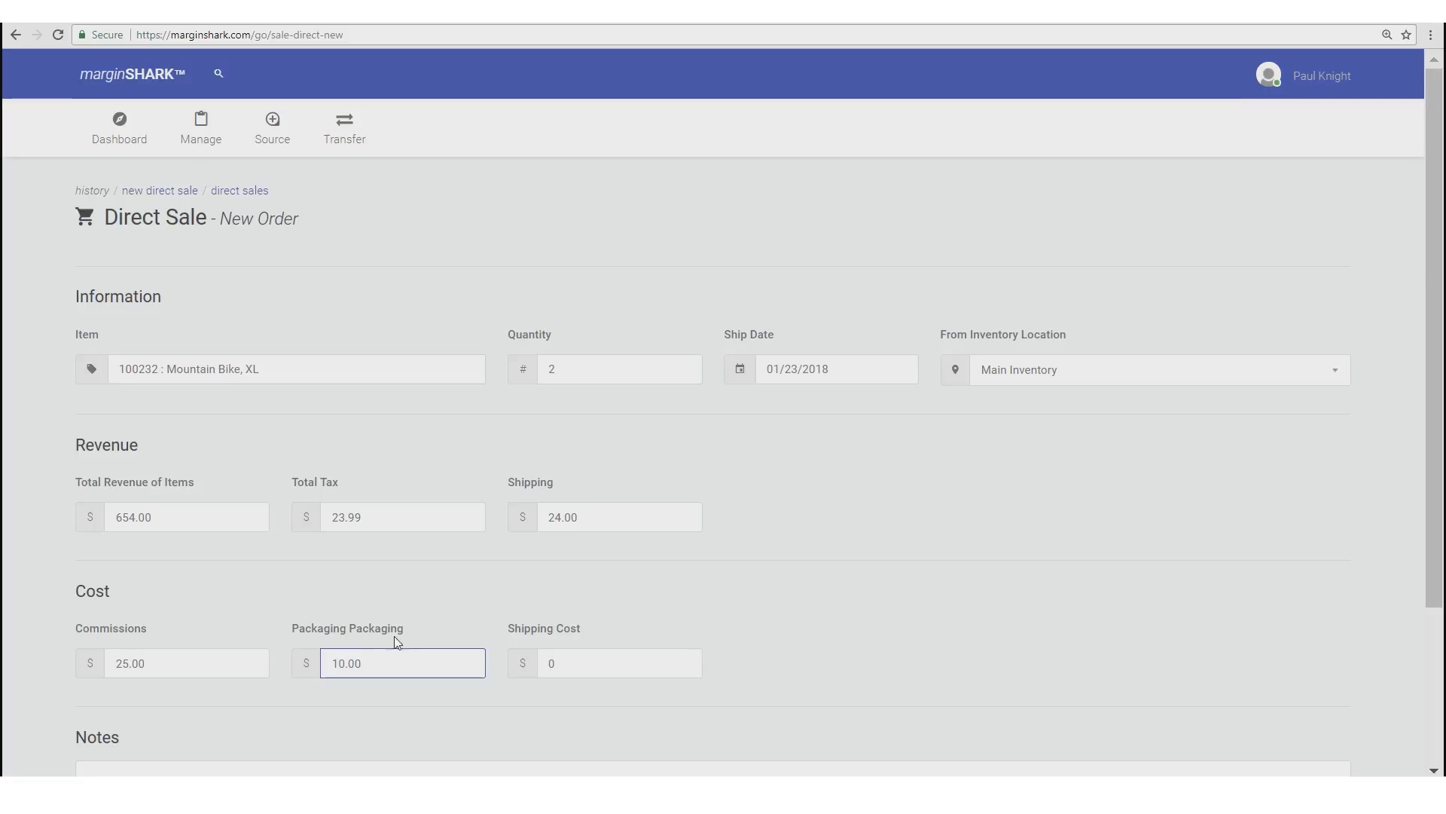
pyautogui.click(541, 663)
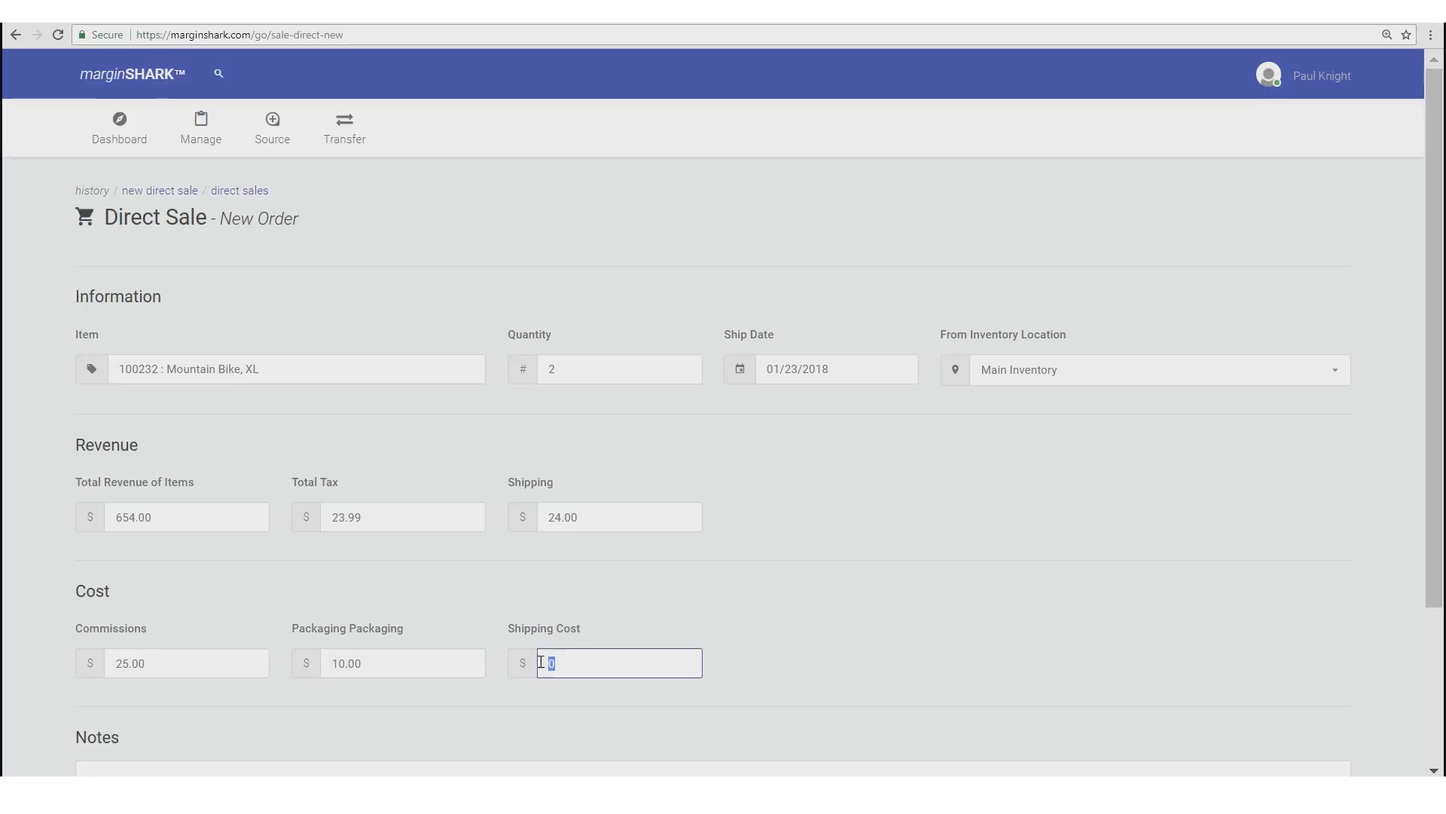
# - Enter the 30.00 shipping cost
pyautogui.write('30.00')
pyautogui.click(422, 591)
pyautogui.scroll(-3, 422, 590)
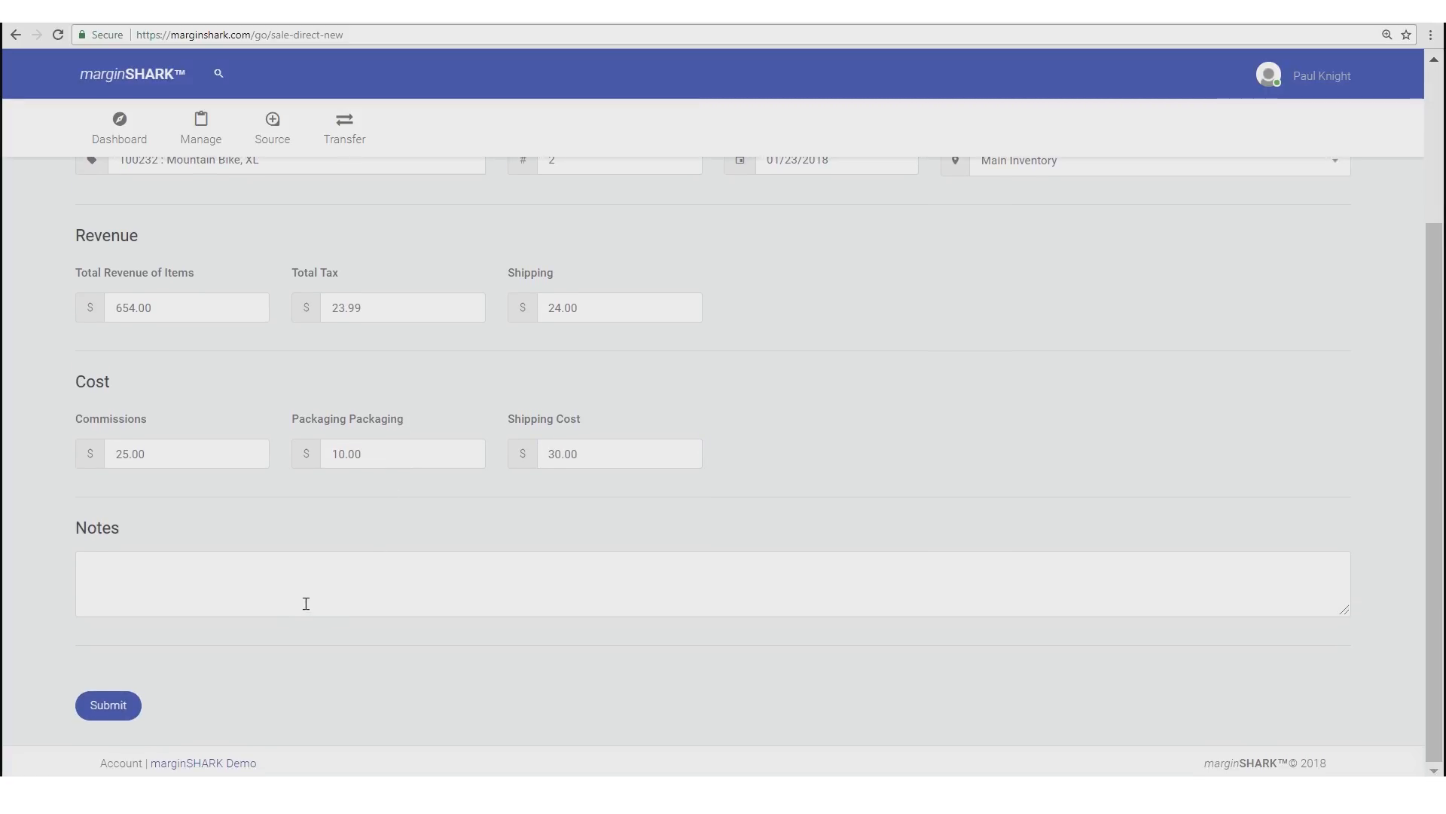
# - Write a note with the customer's name and order number, separated by a slash
pyautogui.click(190, 583)
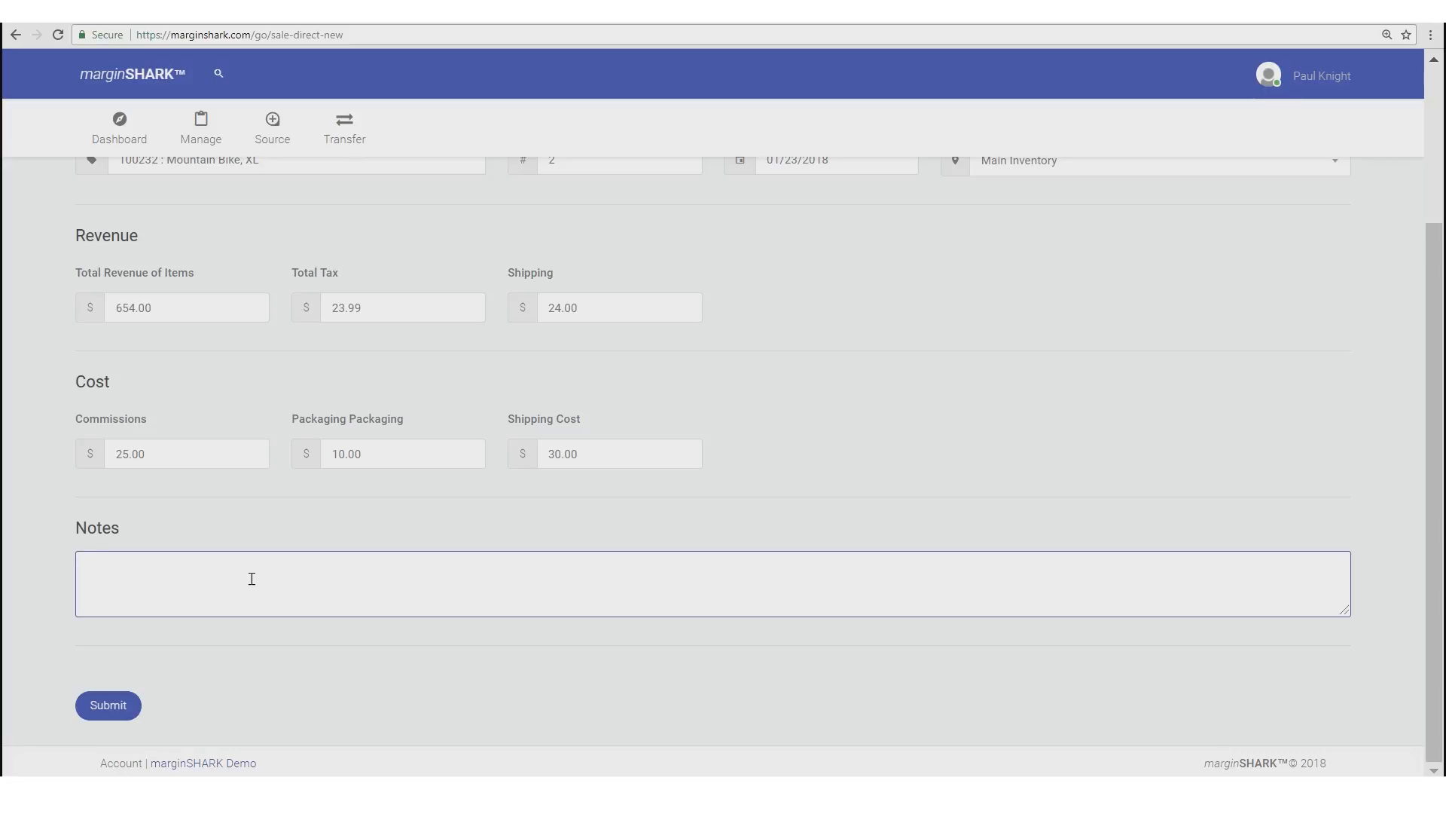
pyautogui.click(258, 669)
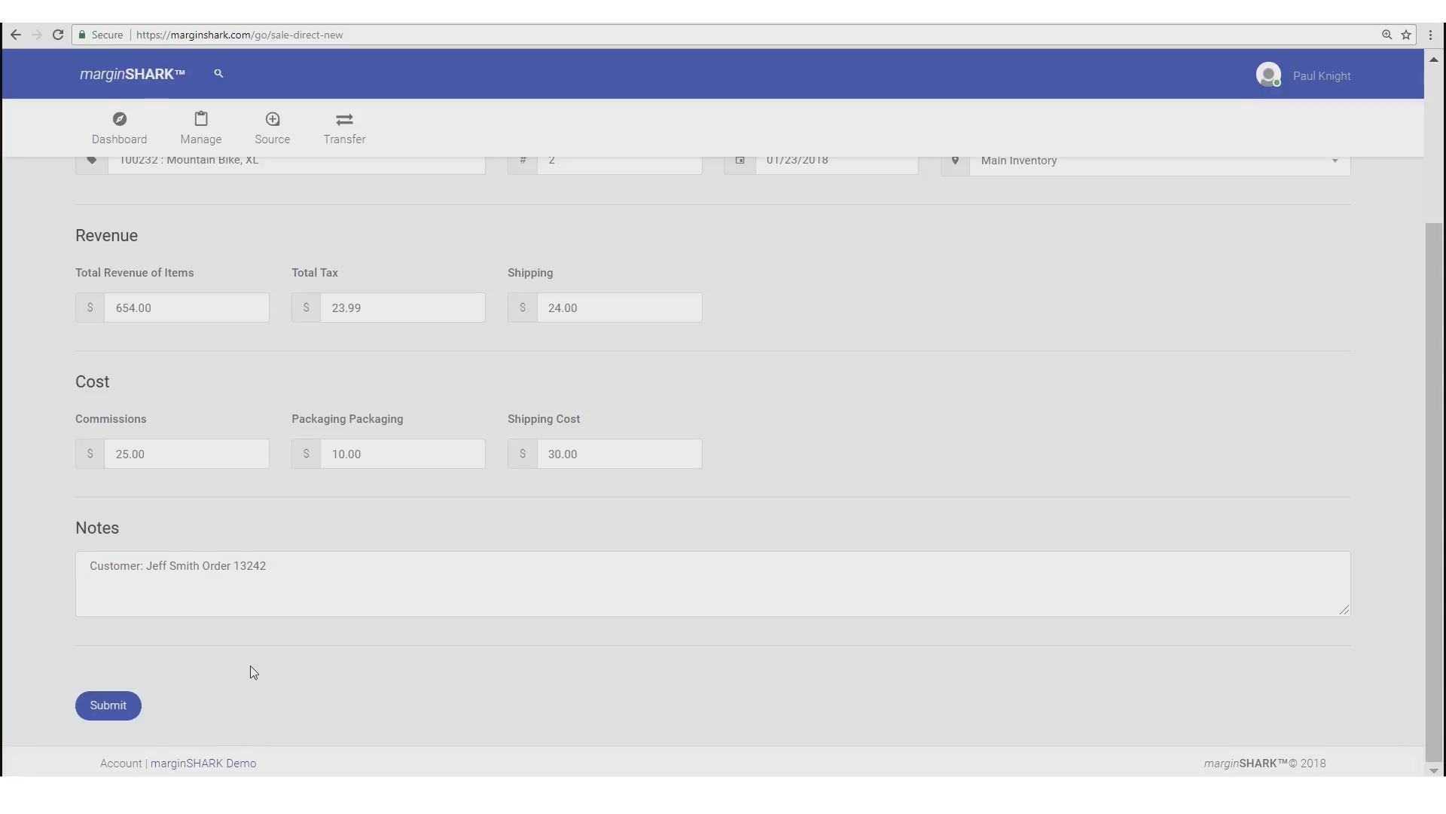
pyautogui.click(204, 567)
pyautogui.write('/')
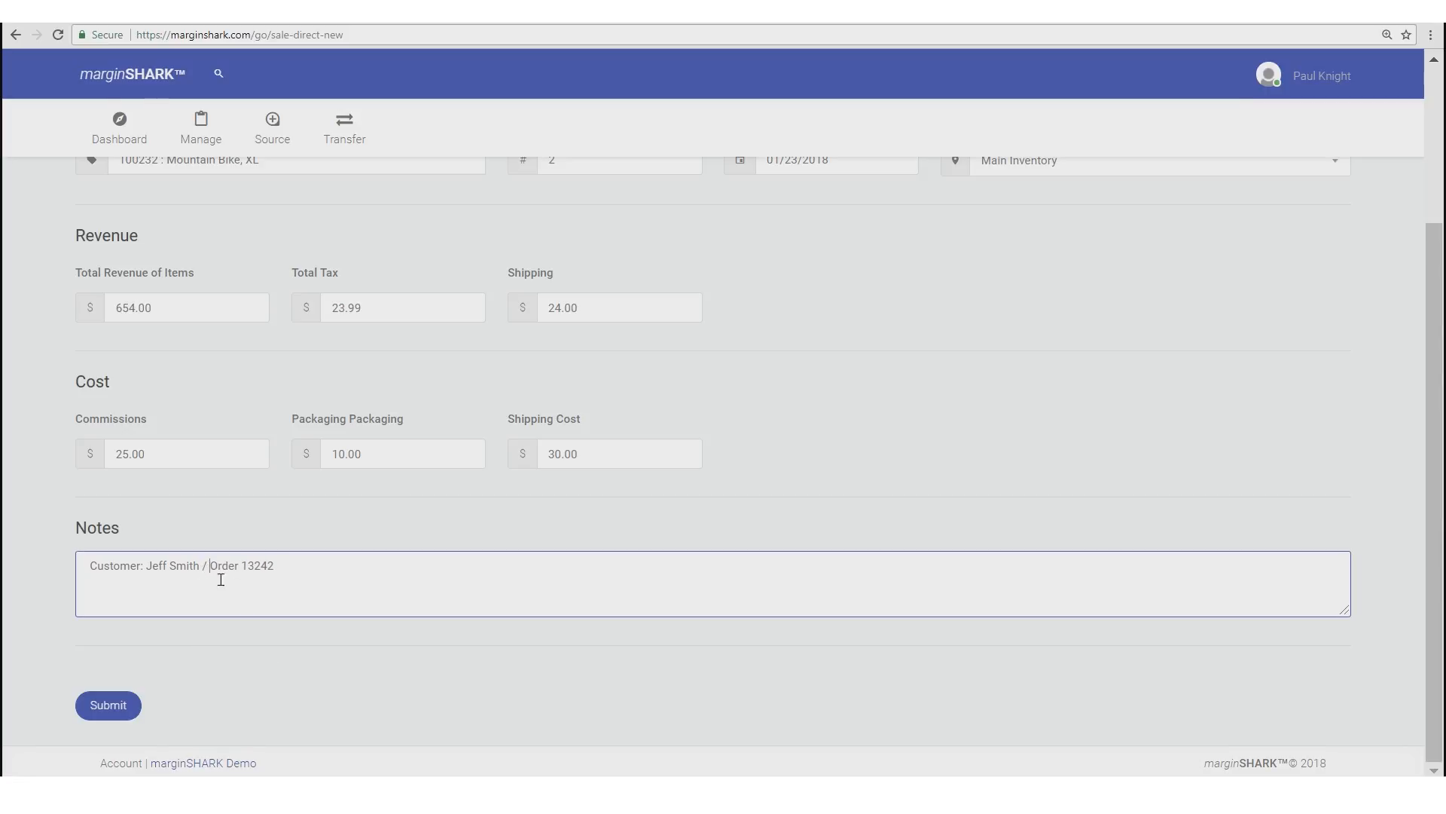
# - Submit the direct sale and find pending transfer T1 under Inventory Transfers
pyautogui.click(114, 707)
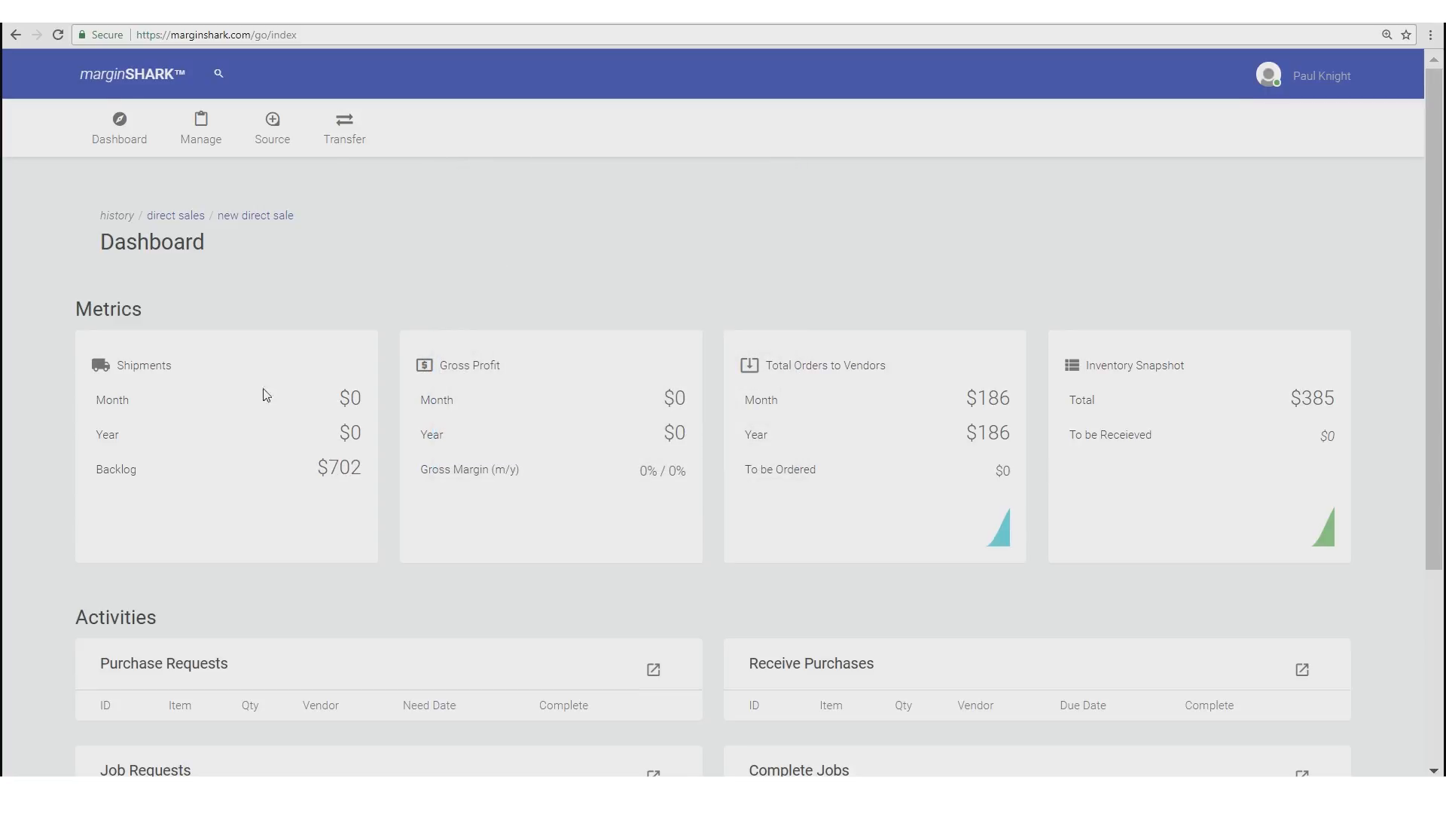
pyautogui.scroll(-3, 557, 467)
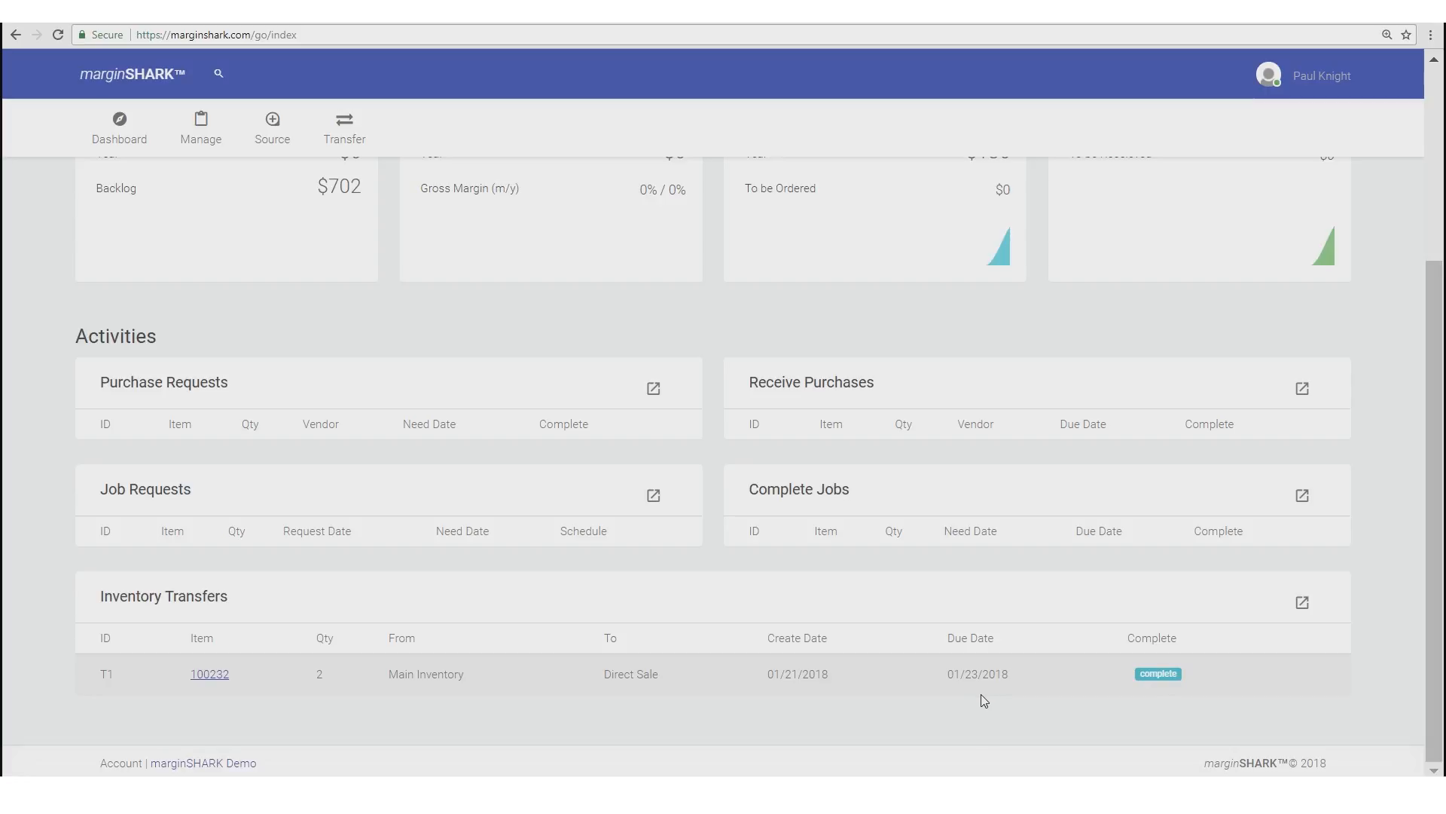
# - Open transfer T1 for the 2 Mountain Bike XL units and begin confirming it
pyautogui.click(1158, 678)
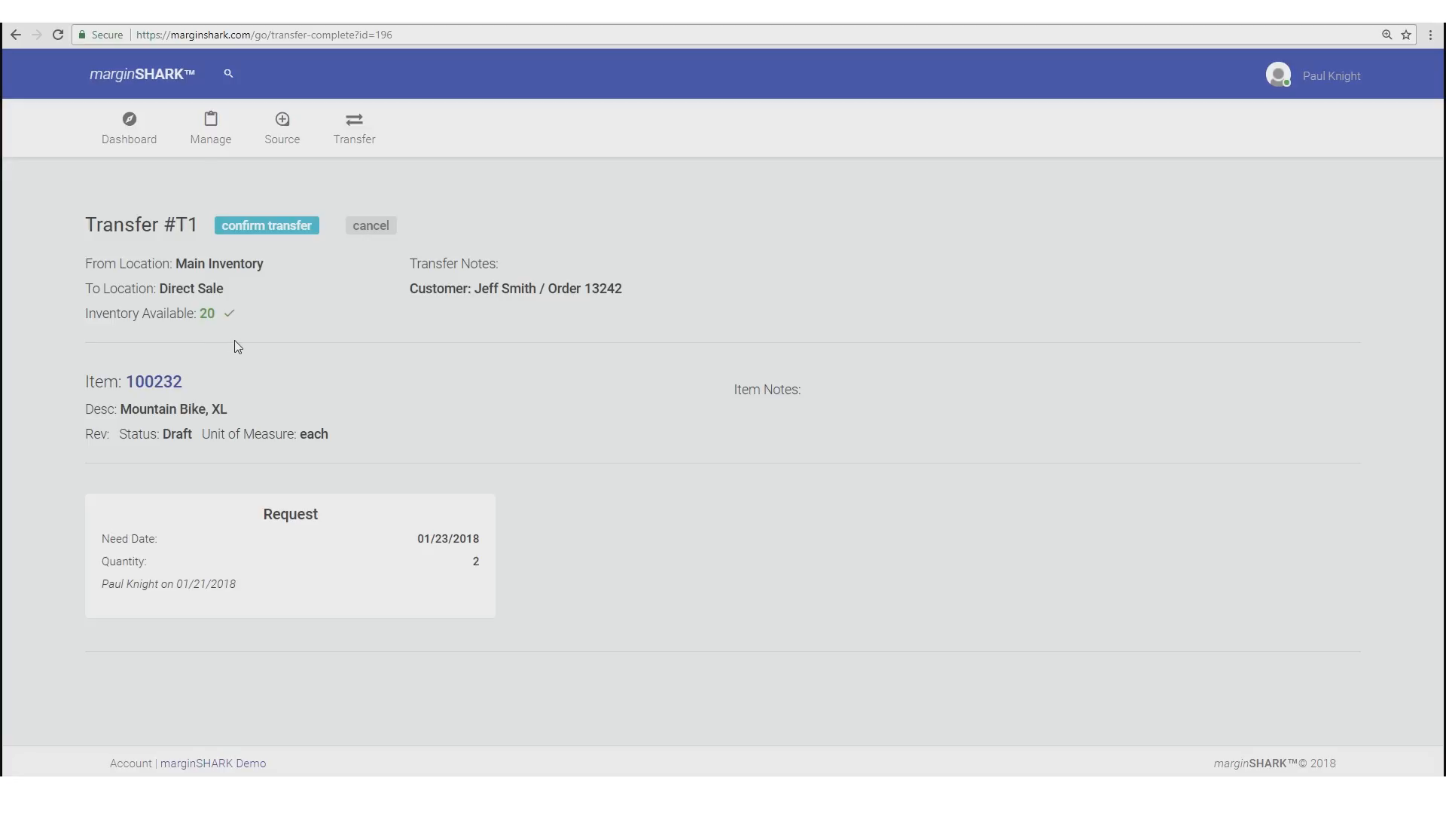
pyautogui.moveTo(331, 434); pyautogui.dragTo(91, 378)
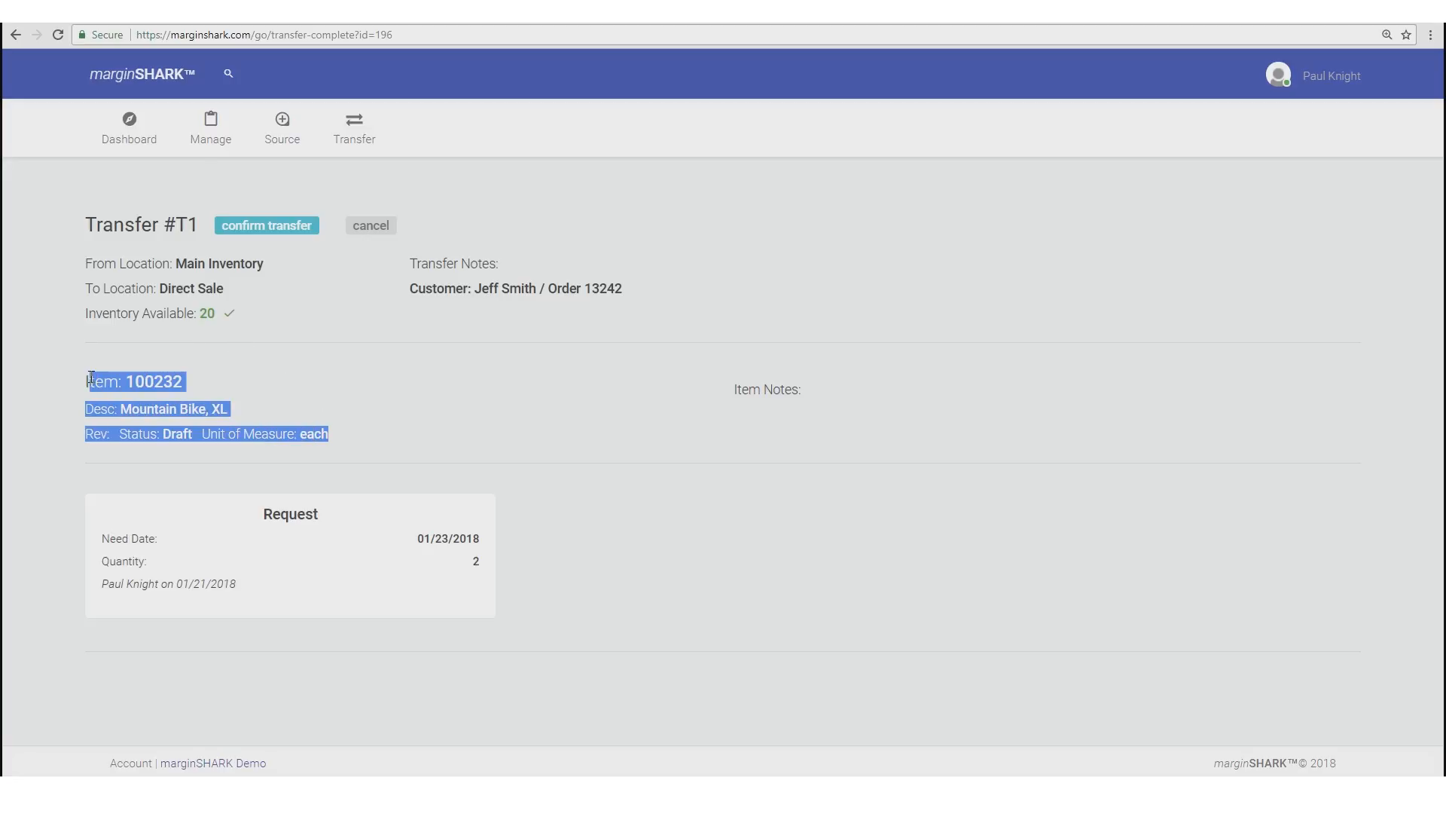
pyautogui.click(111, 316)
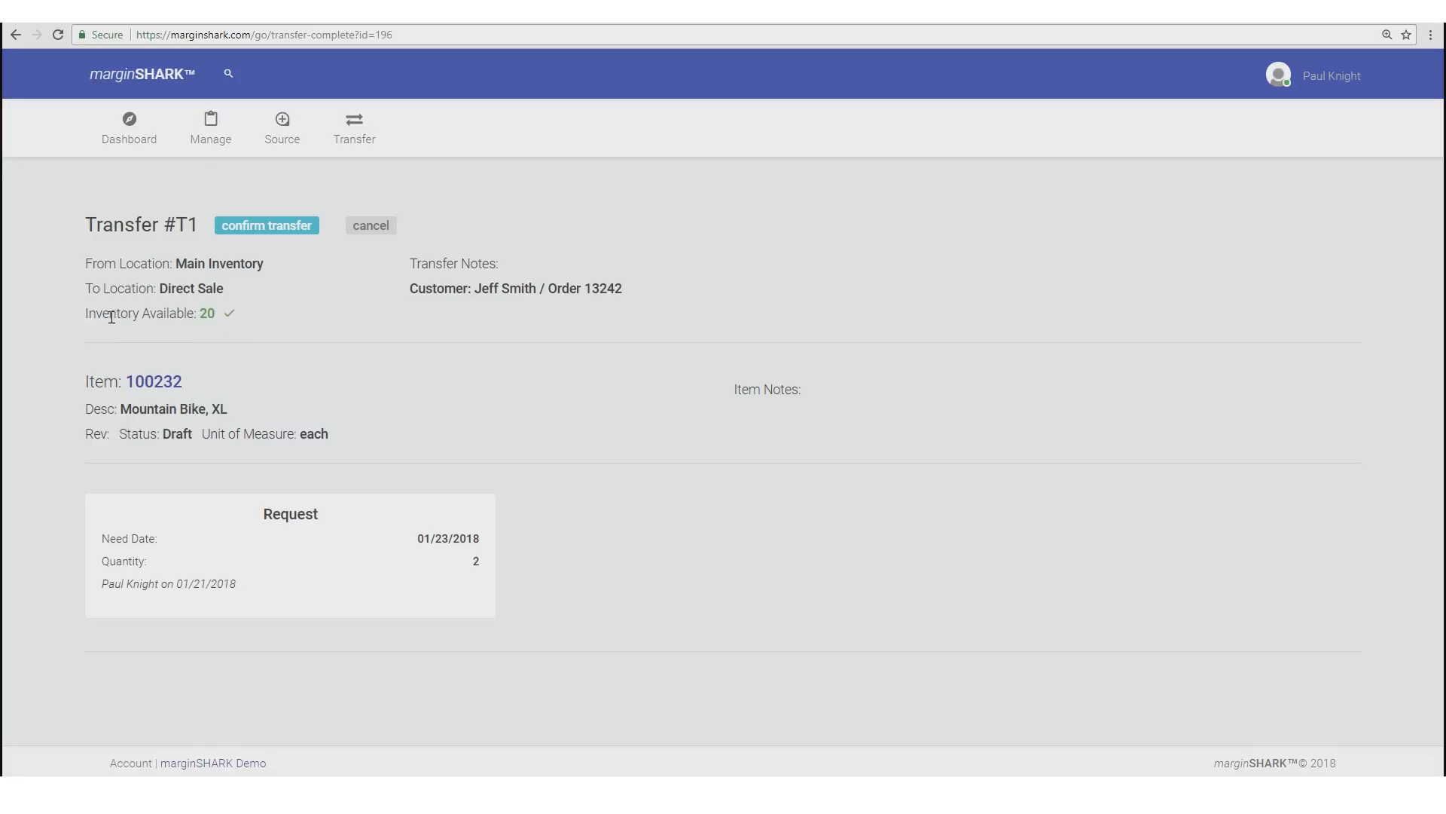
pyautogui.click(267, 230)
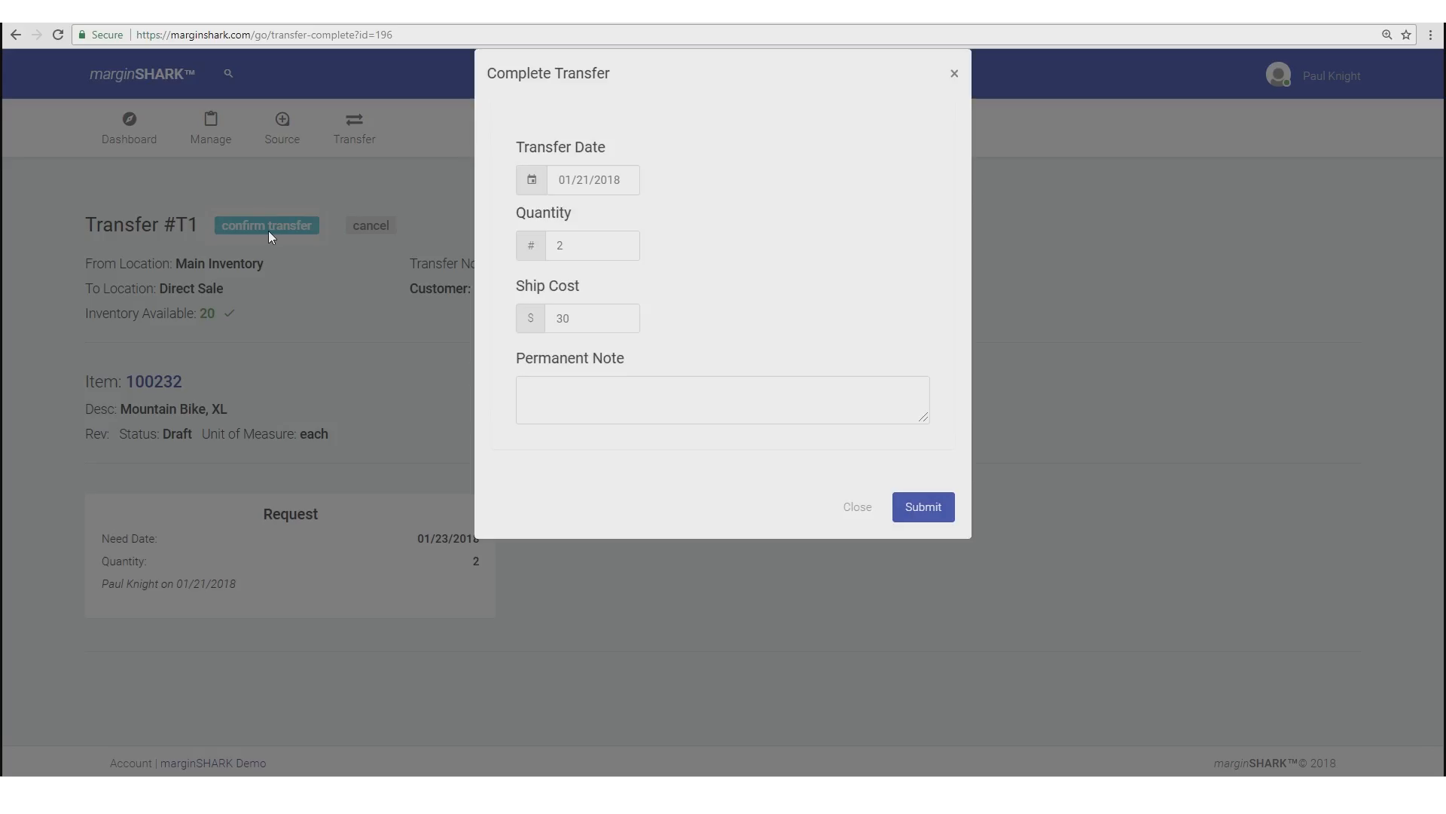
# - Complete T1 with transfer date 01/22/2018 and ship cost 31.50
pyautogui.click(593, 185)
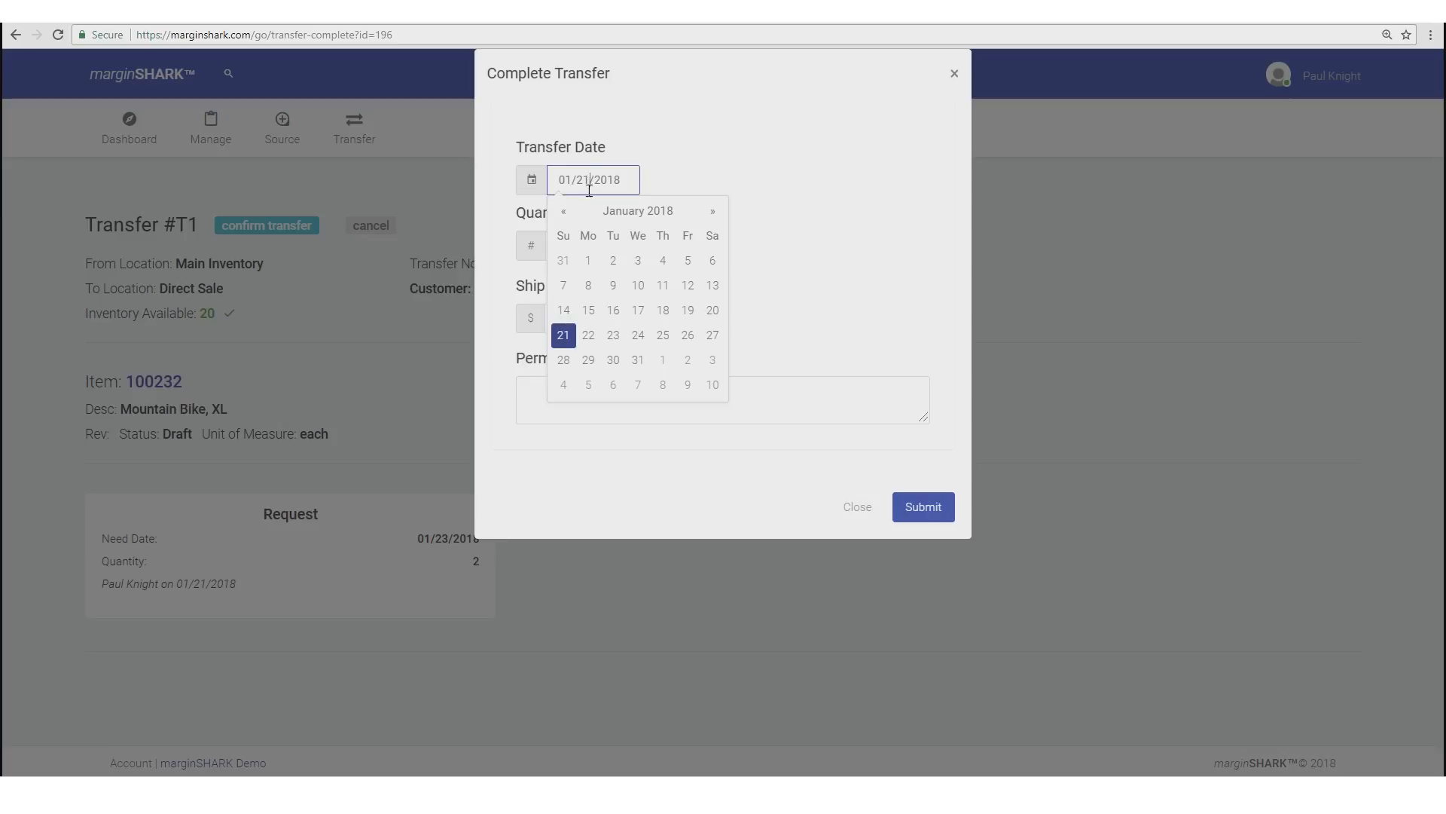
pyautogui.click(588, 334)
pyautogui.click(786, 264)
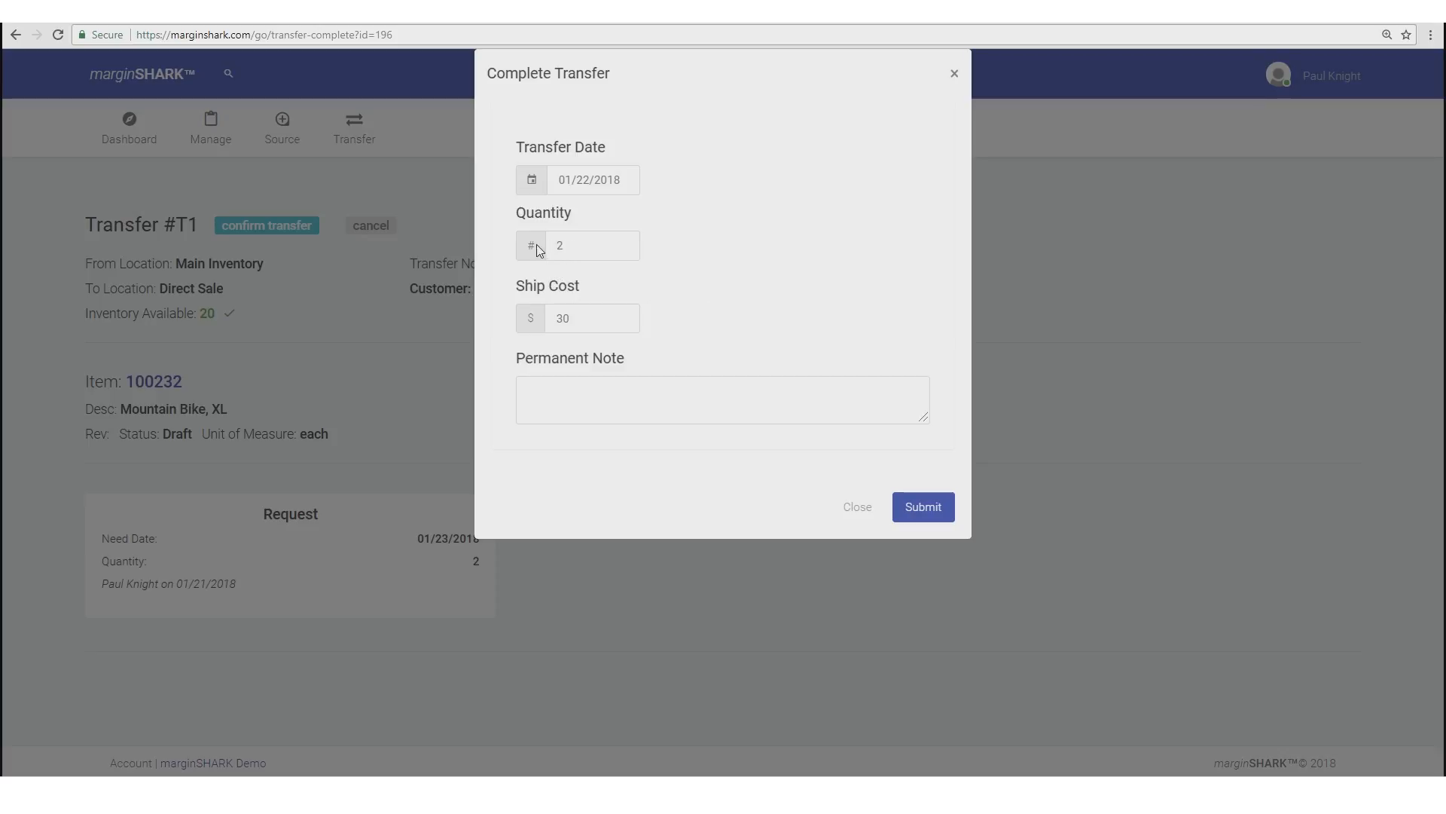
pyautogui.doubleClick(573, 317)
pyautogui.write('31.50')
pyautogui.click(497, 324)
pyautogui.click(519, 397)
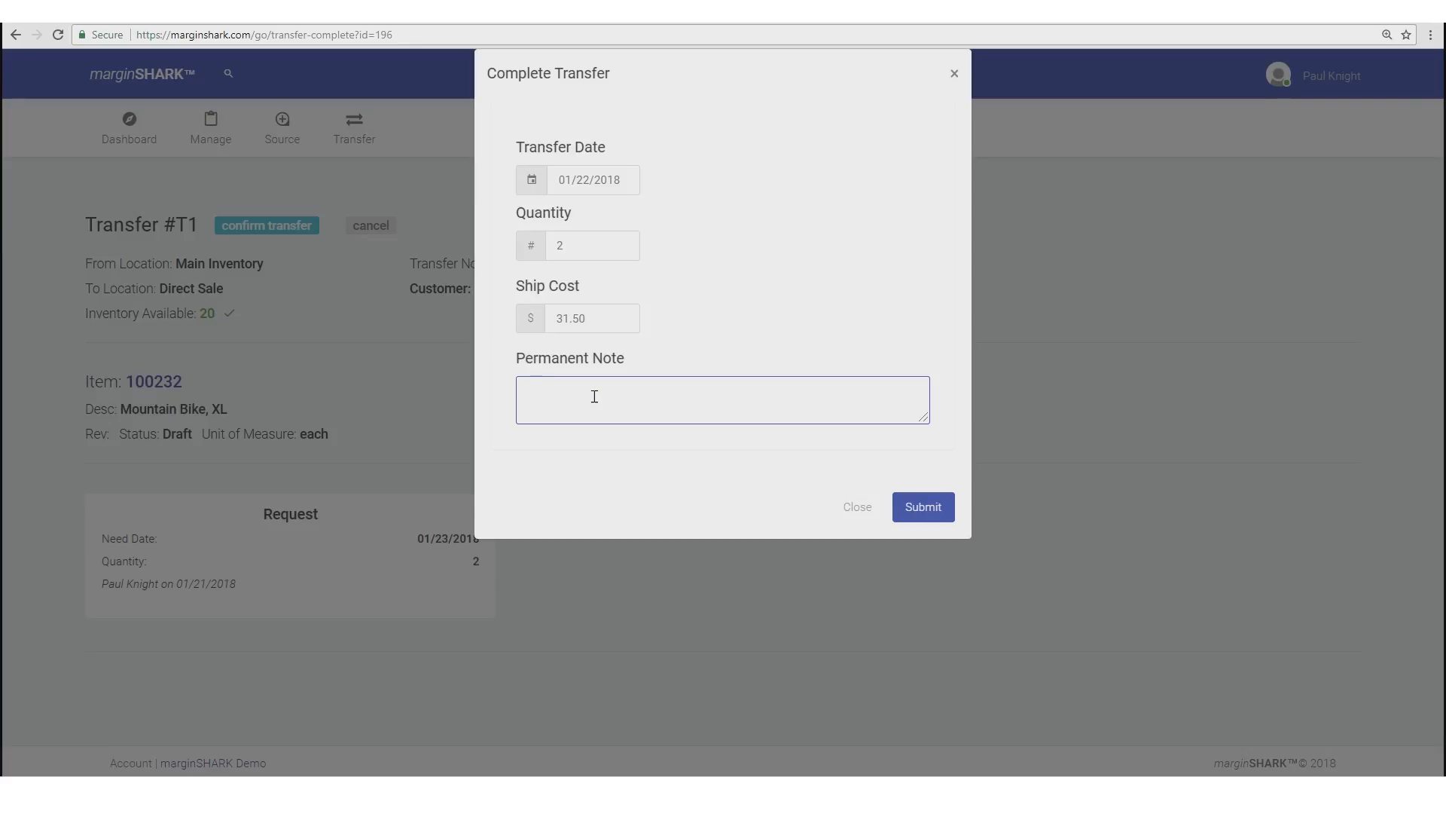
pyautogui.click(938, 505)
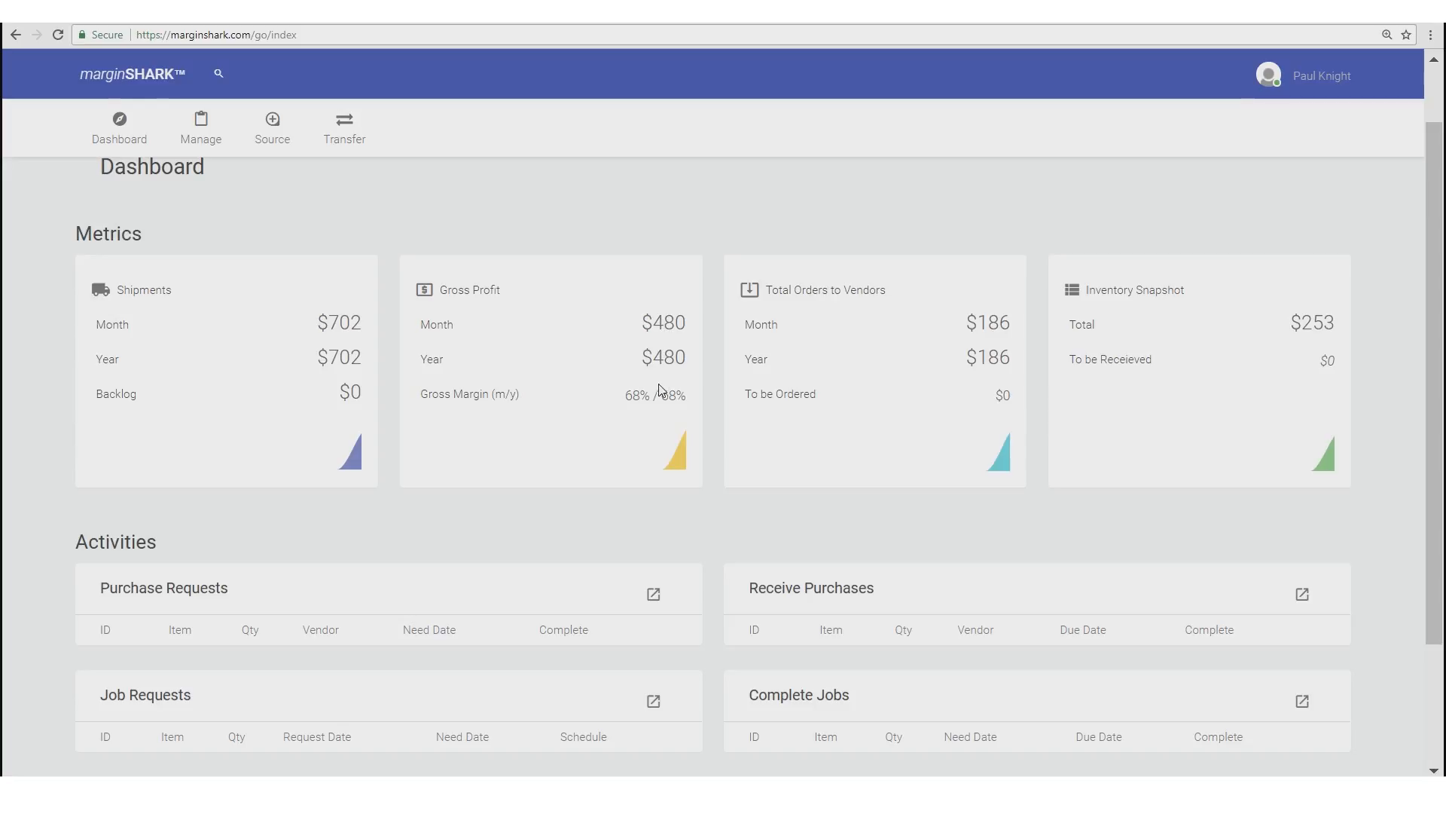
# - Review the dashboard's $702 shipments, $480 gross profit and 68% margin, then open Manage
pyautogui.scroll(-2, 654, 455)
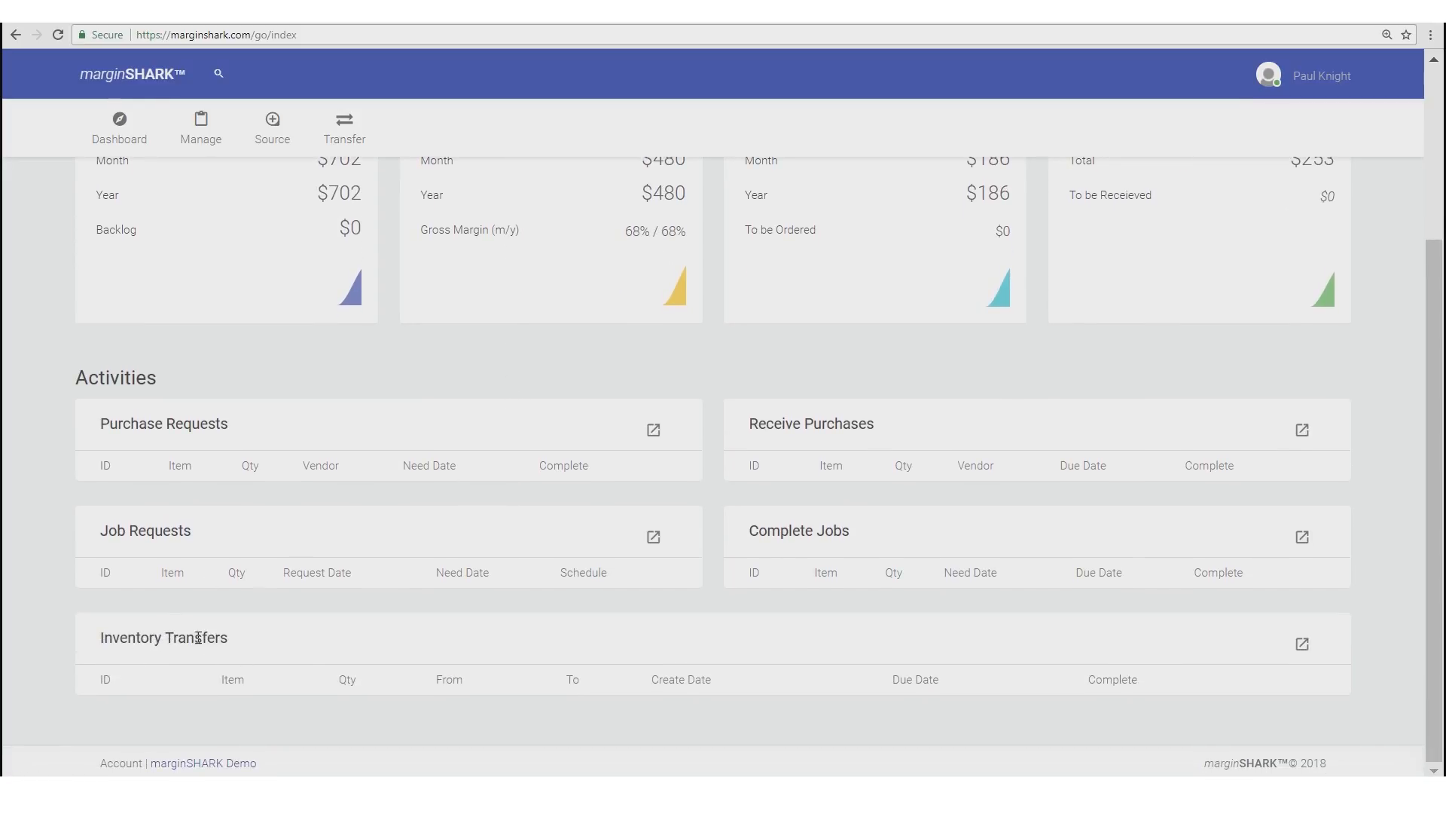
pyautogui.scroll(2, 287, 633)
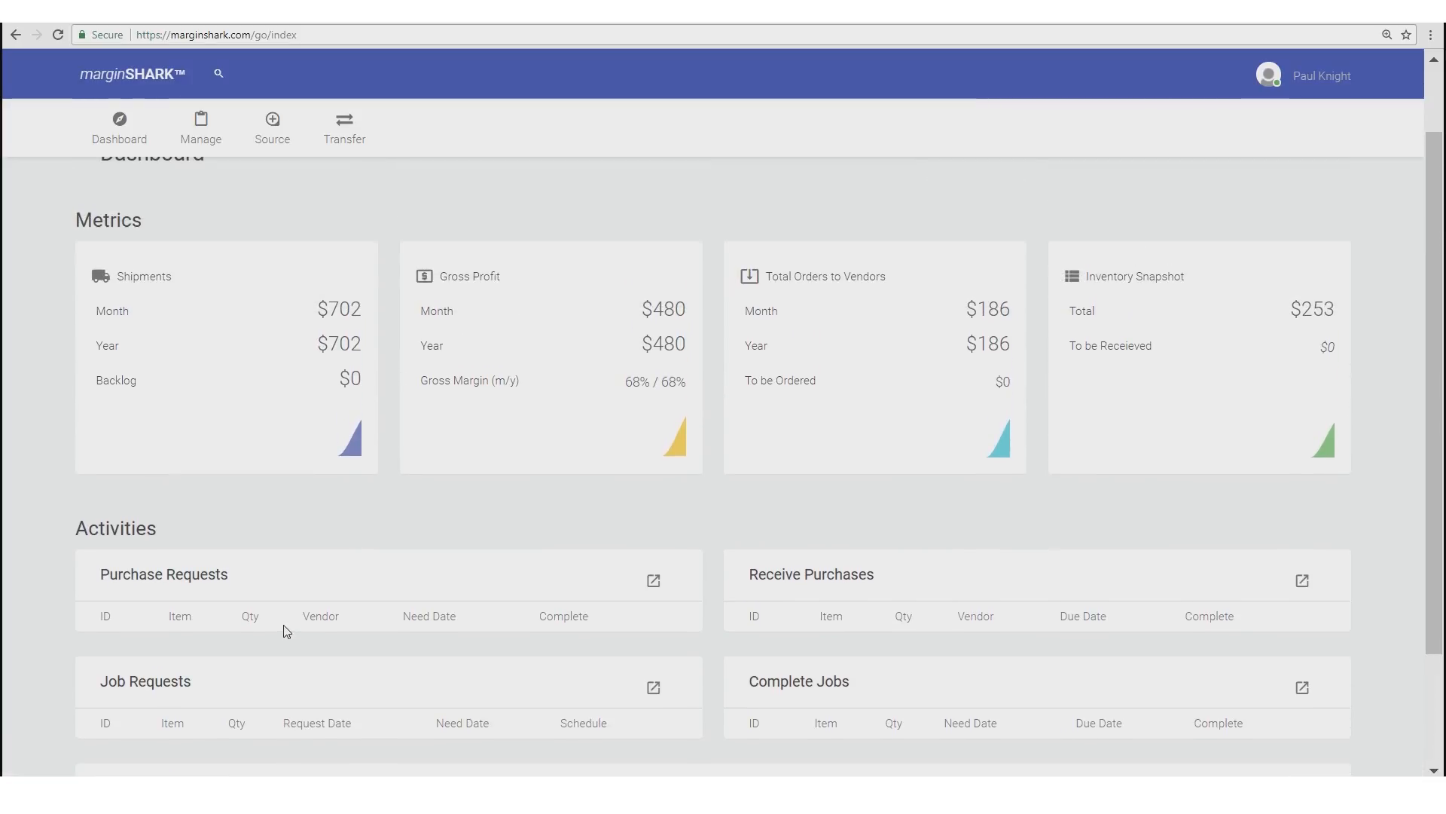
pyautogui.scroll(1, 287, 631)
pyautogui.click(201, 128)
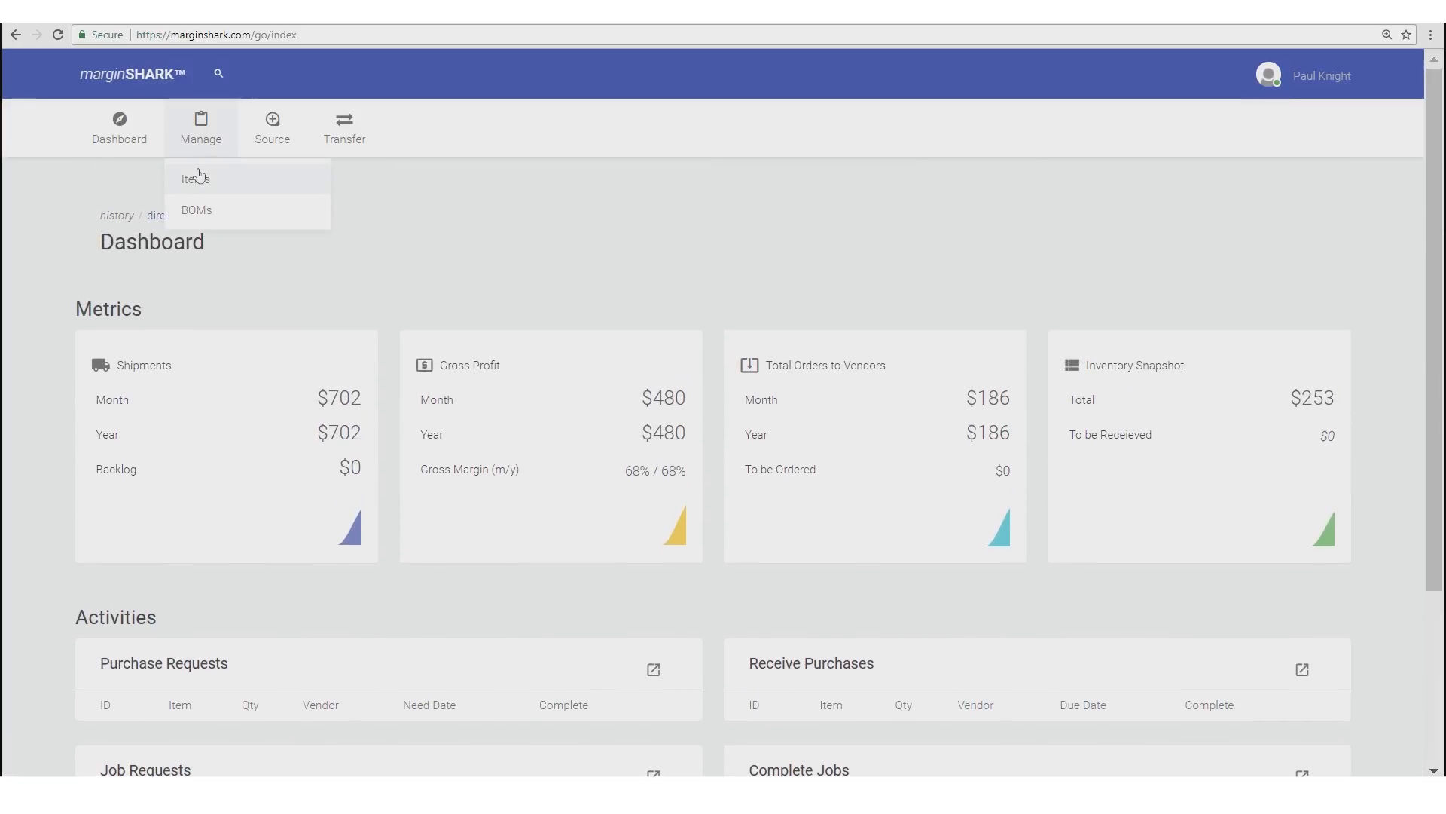
# - Open item 100232, Mountain Bike, XL, from the Manage > Items list
pyautogui.click(197, 179)
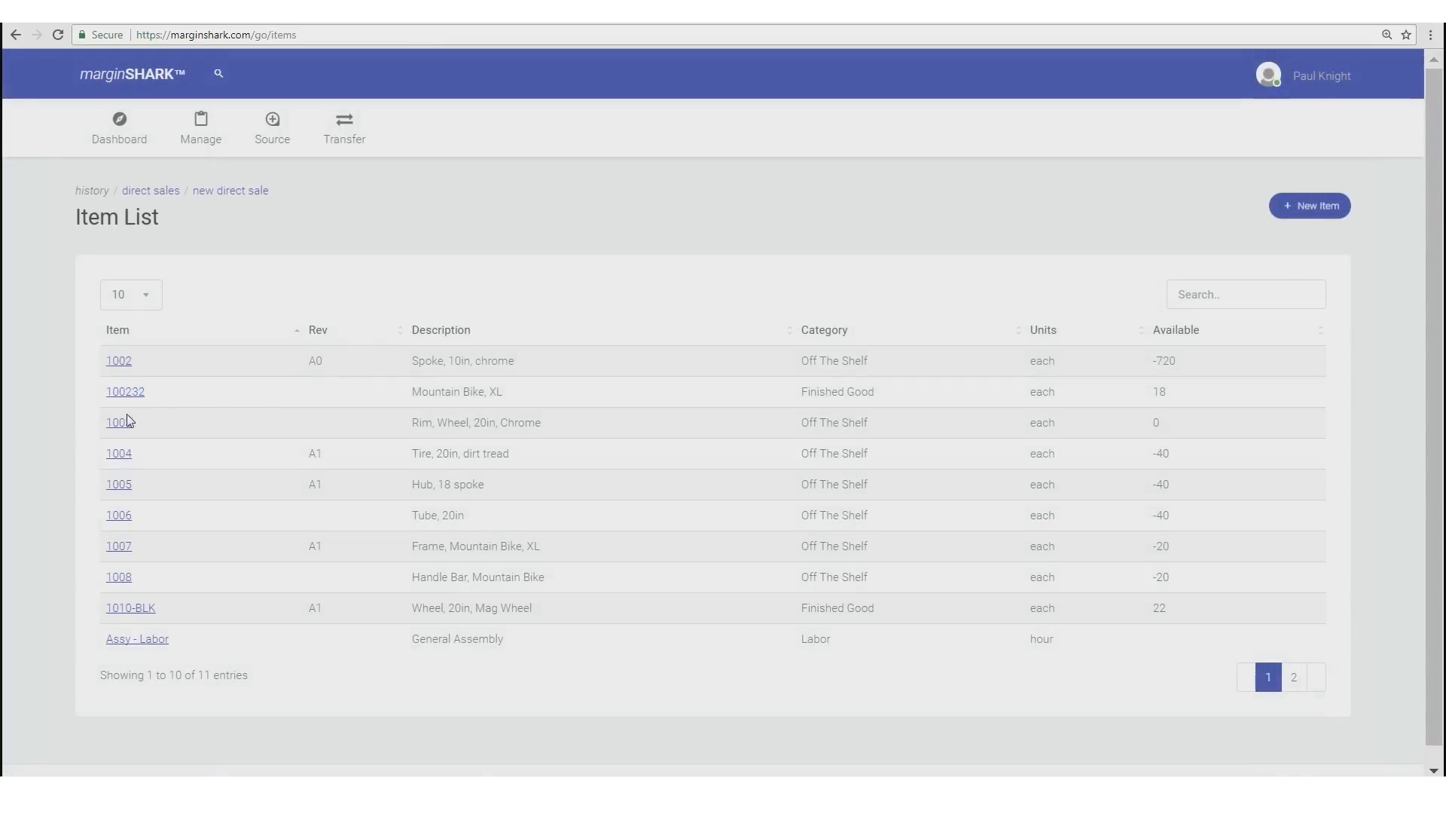
pyautogui.click(123, 392)
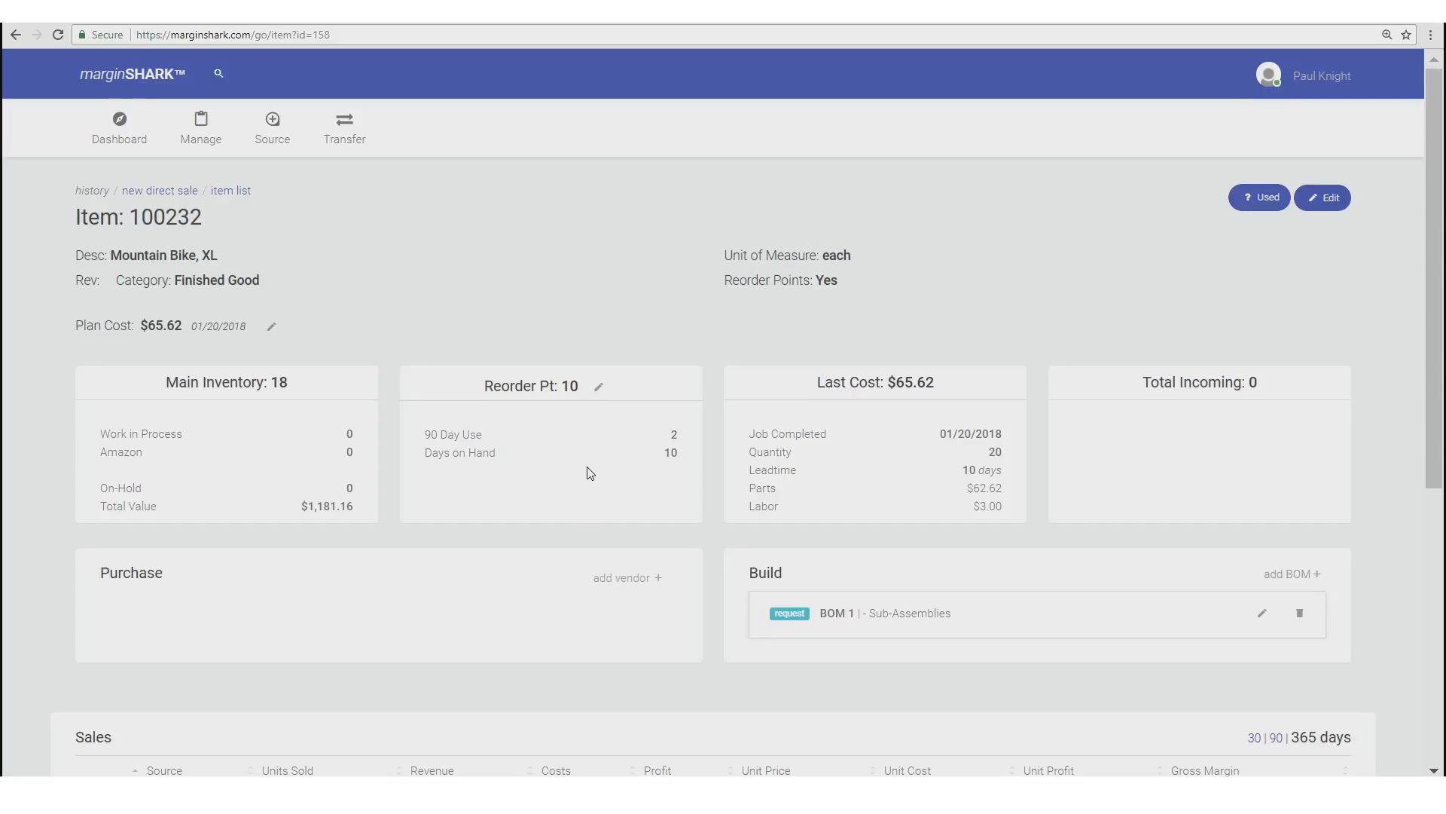
# - Open the 'Transfer completed #T1' entry in the bike's History section
pyautogui.scroll(-1, 590, 476)
pyautogui.scroll(-3, 590, 476)
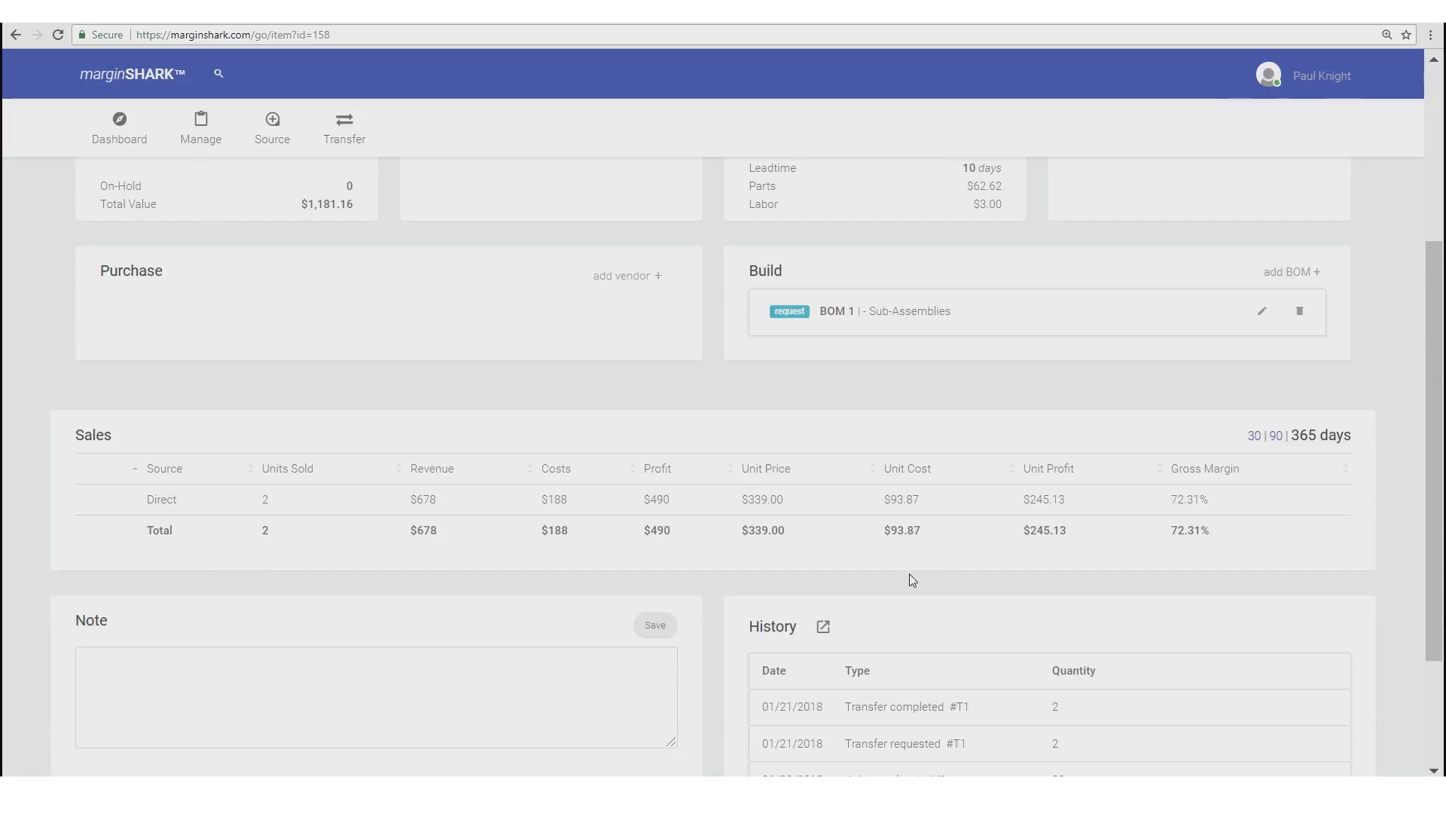
pyautogui.scroll(-1, 908, 581)
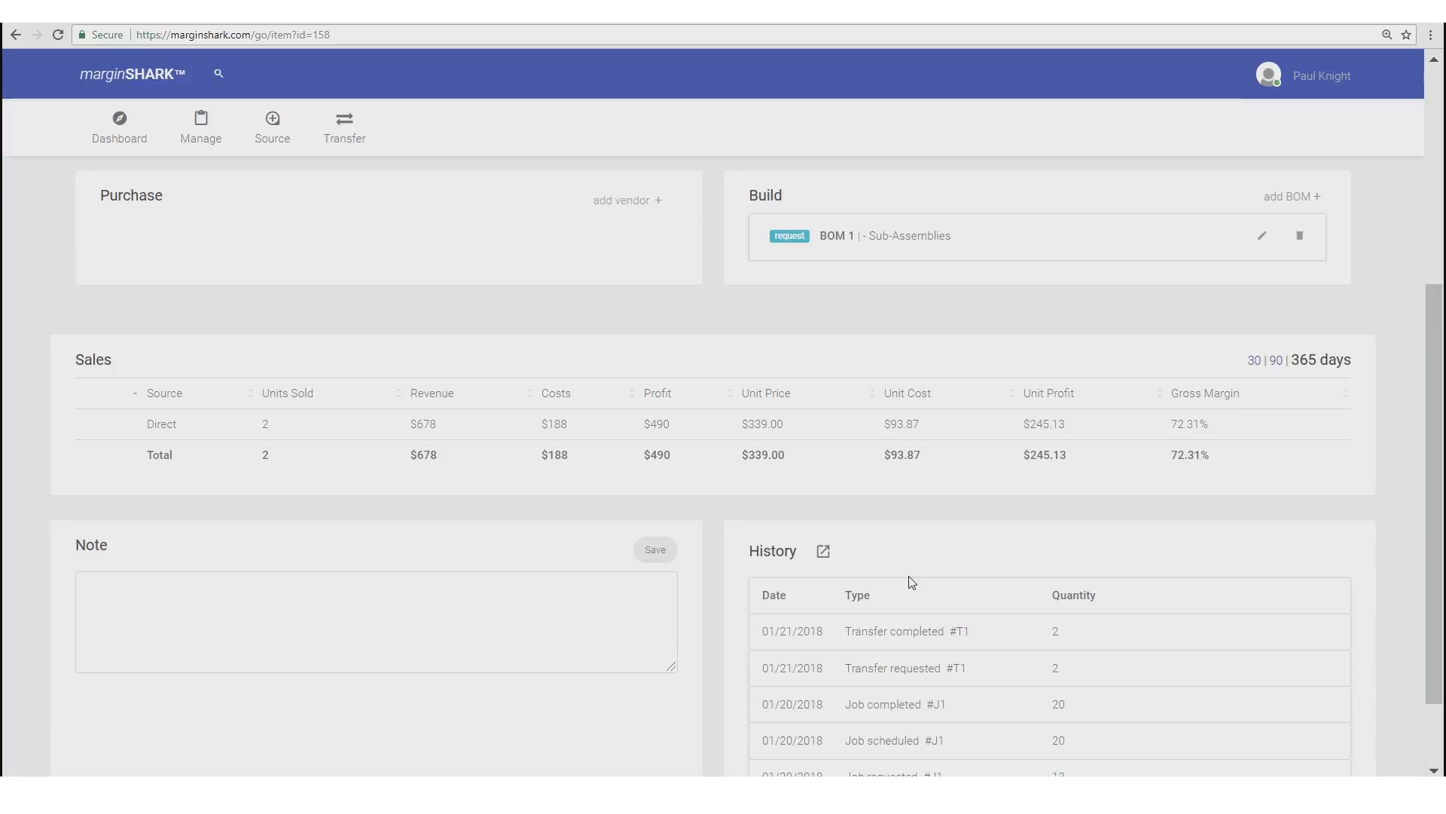
pyautogui.click(857, 640)
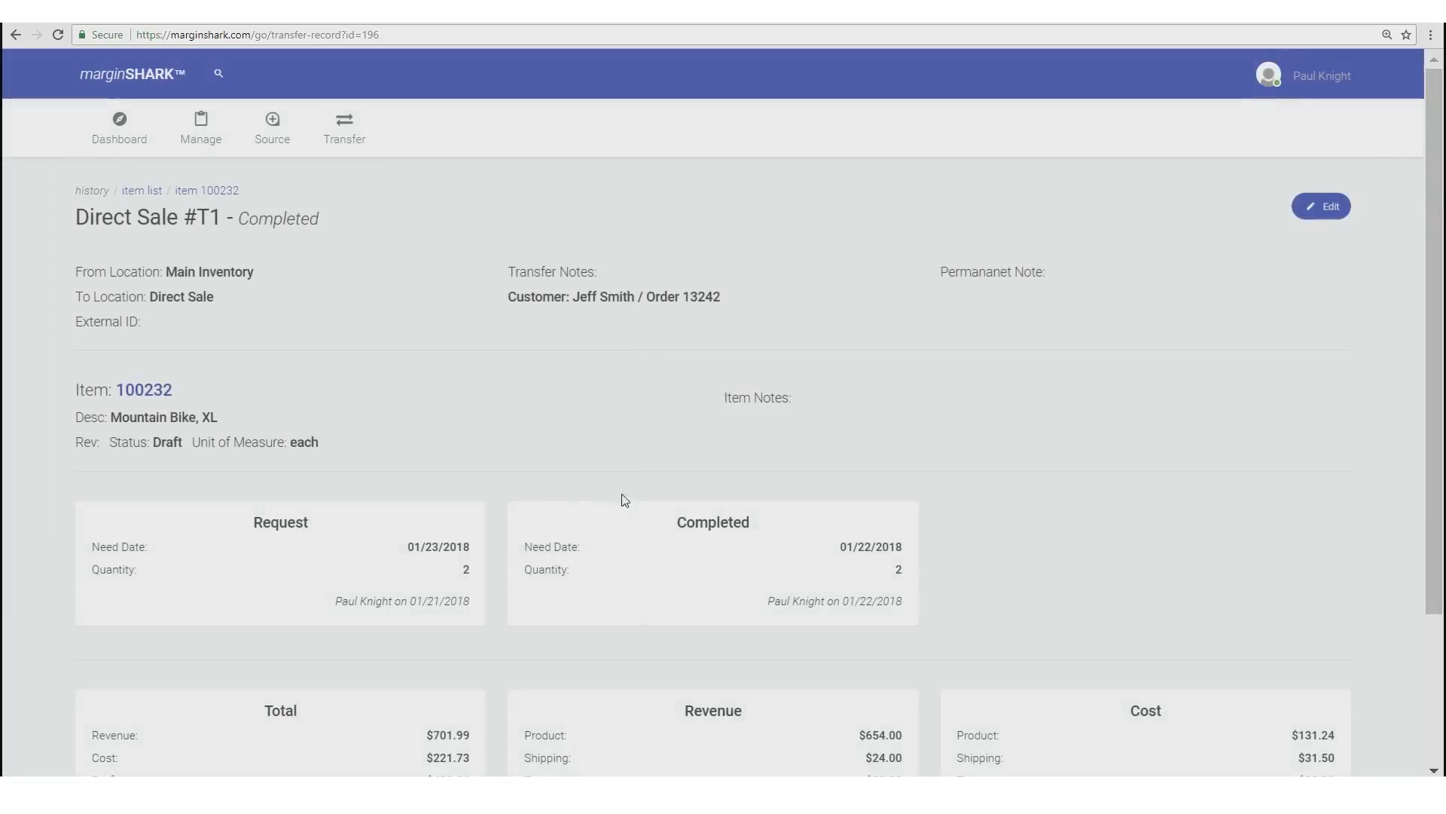
pyautogui.scroll(-1, 490, 486)
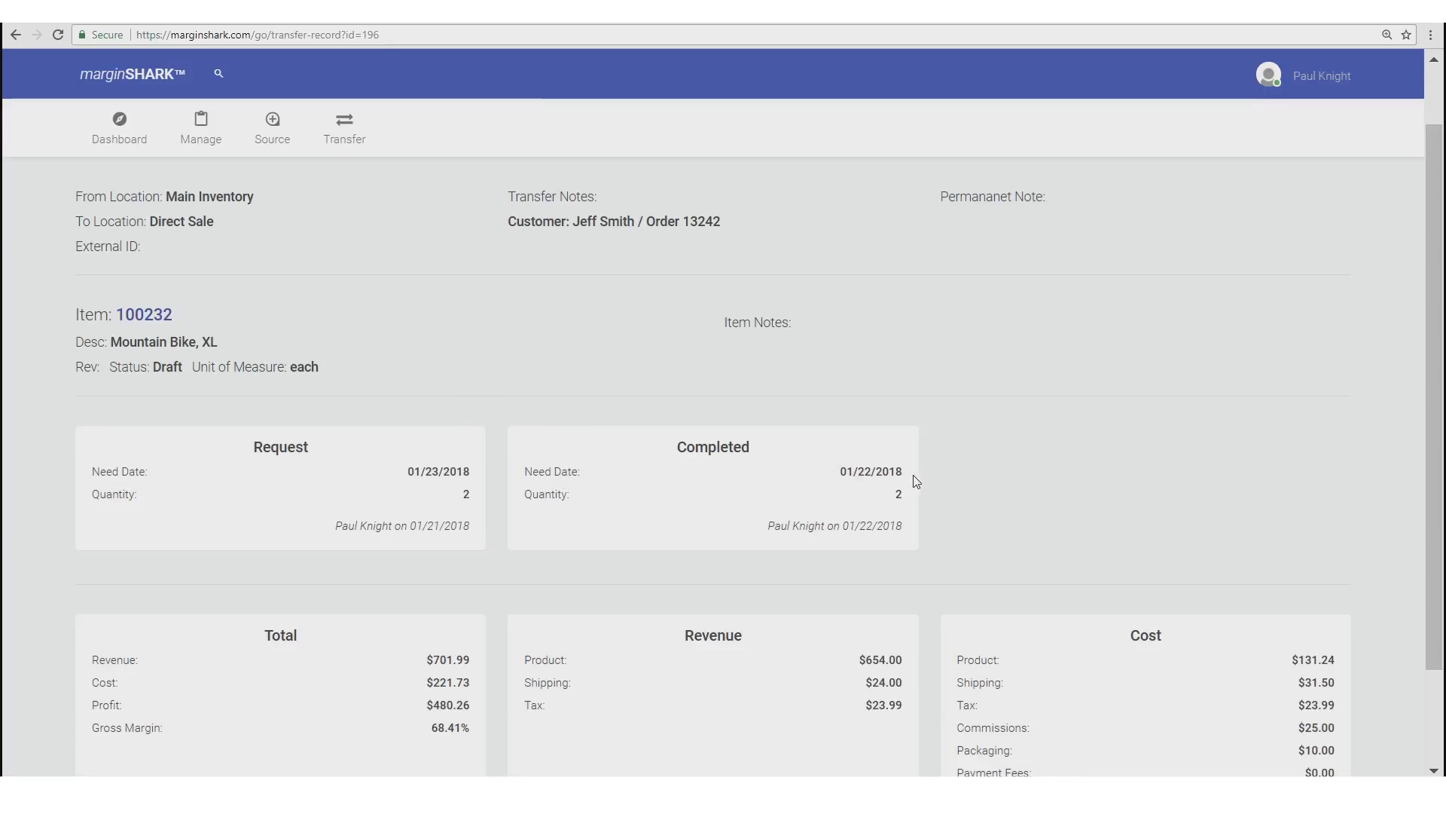
pyautogui.scroll(-2, 580, 425)
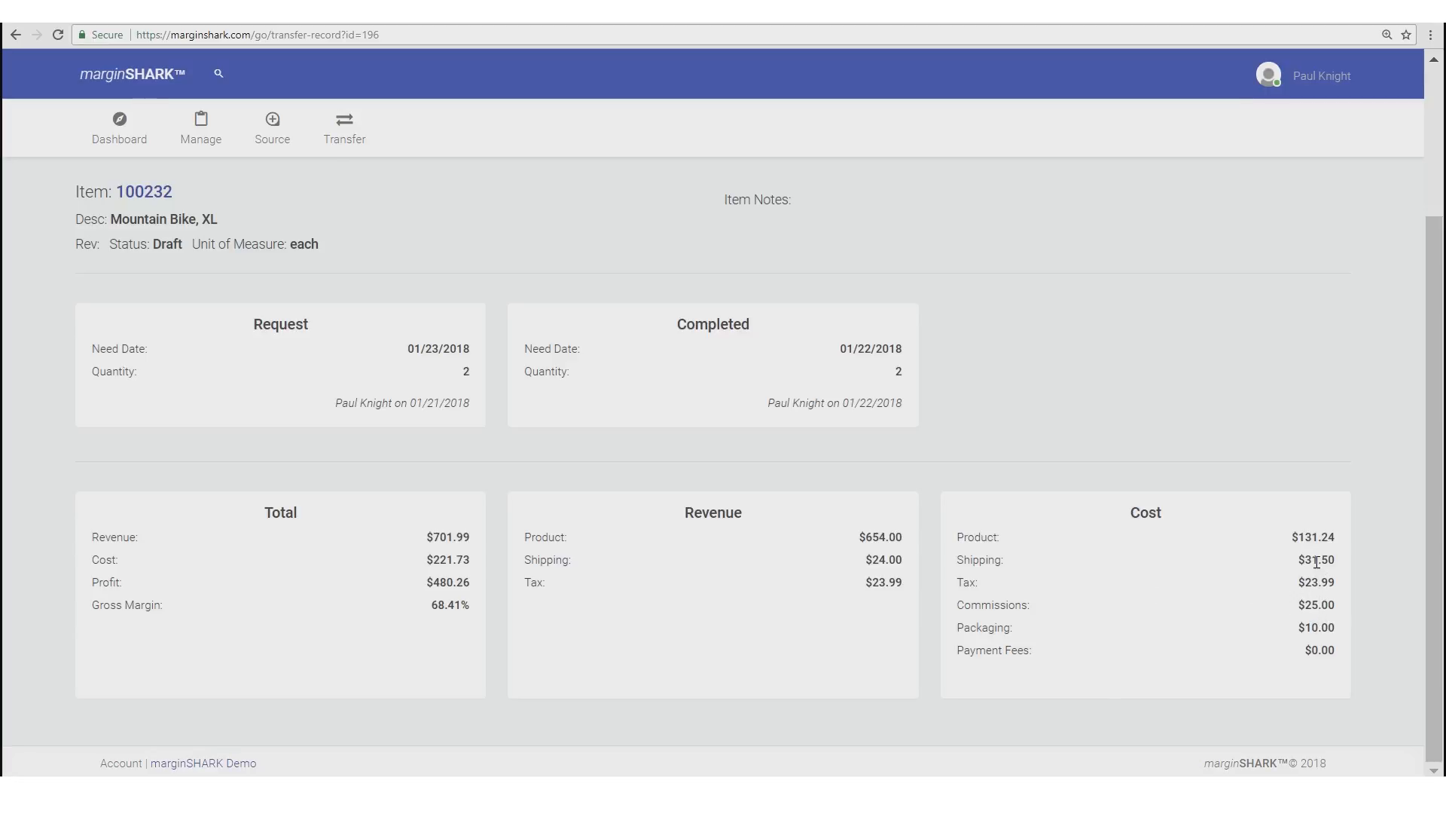
pyautogui.scroll(1, 786, 498)
pyautogui.scroll(3, 786, 498)
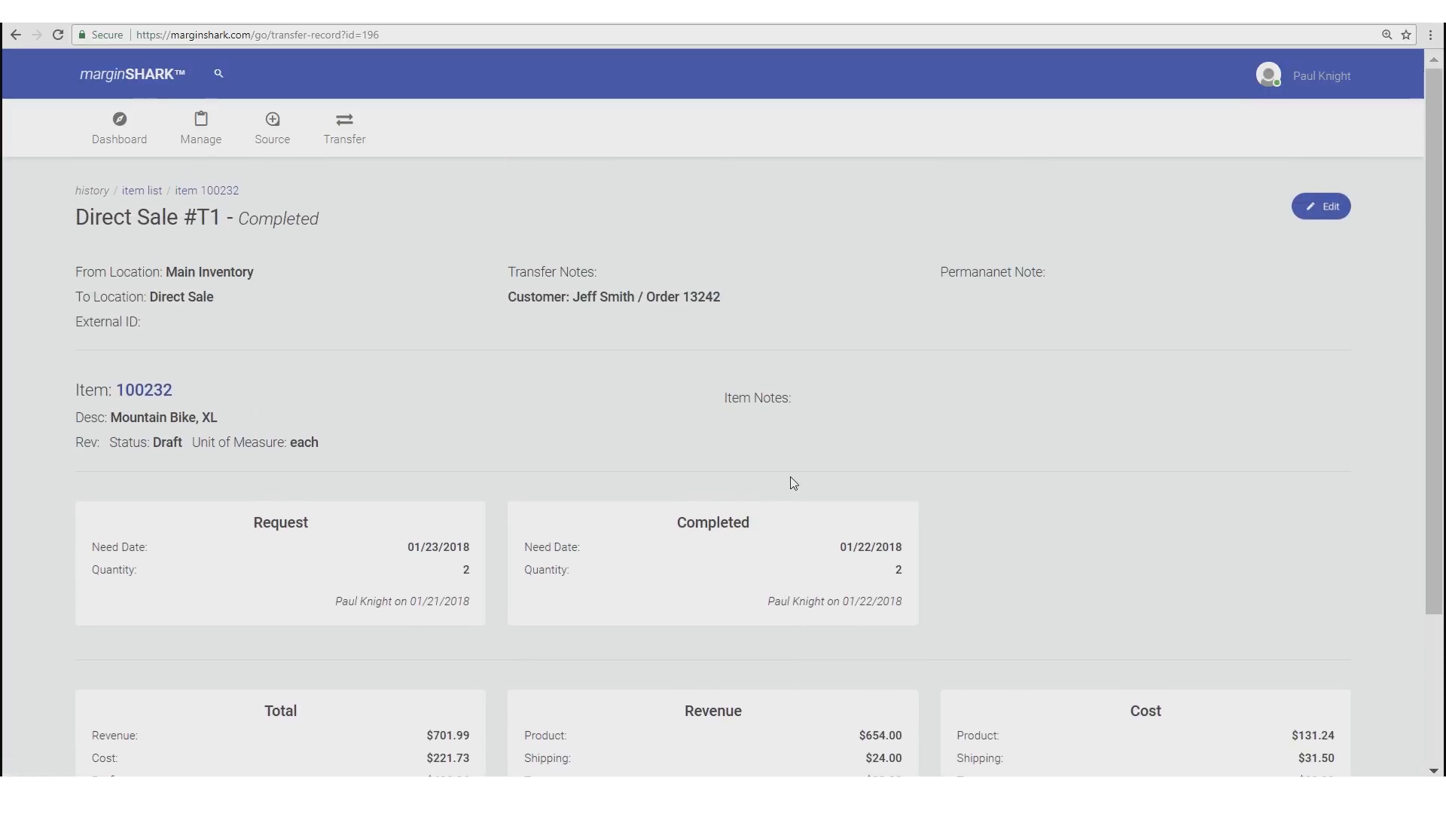